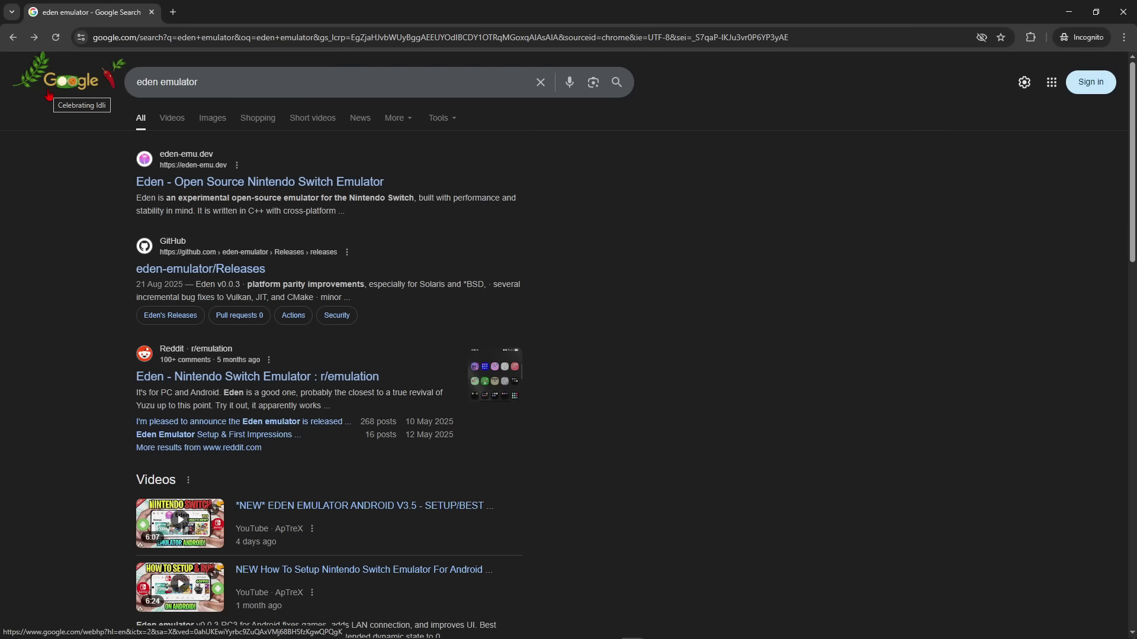
Step: Open the official Eden website from the search results and go to the Windows version's download release page
left_click_drag(207, 83, 138, 92)
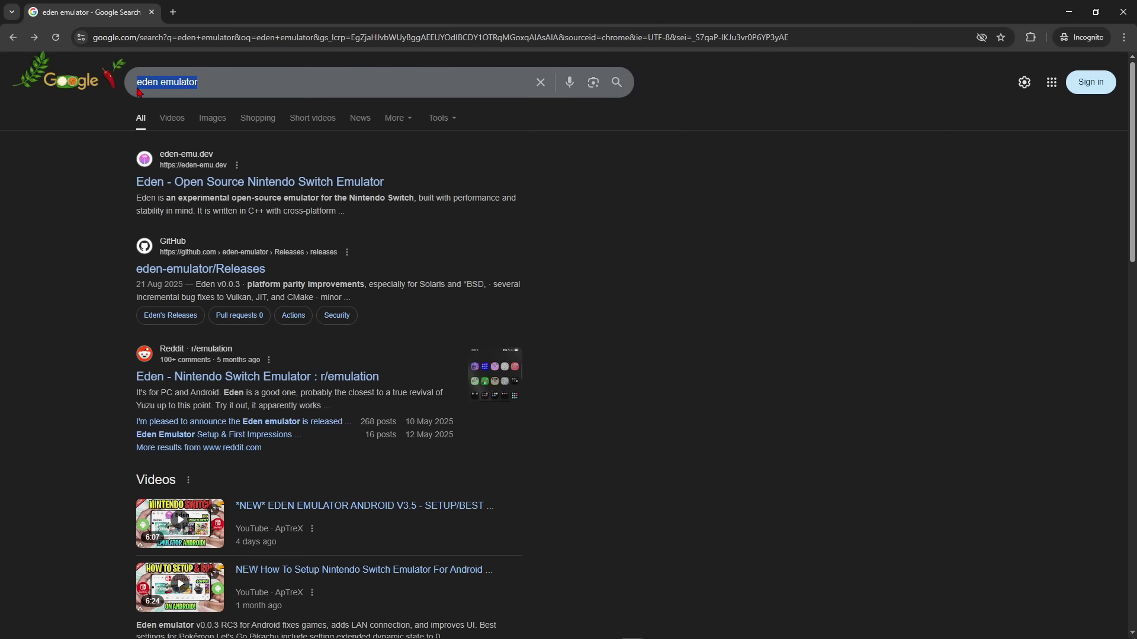
left_click(170, 184)
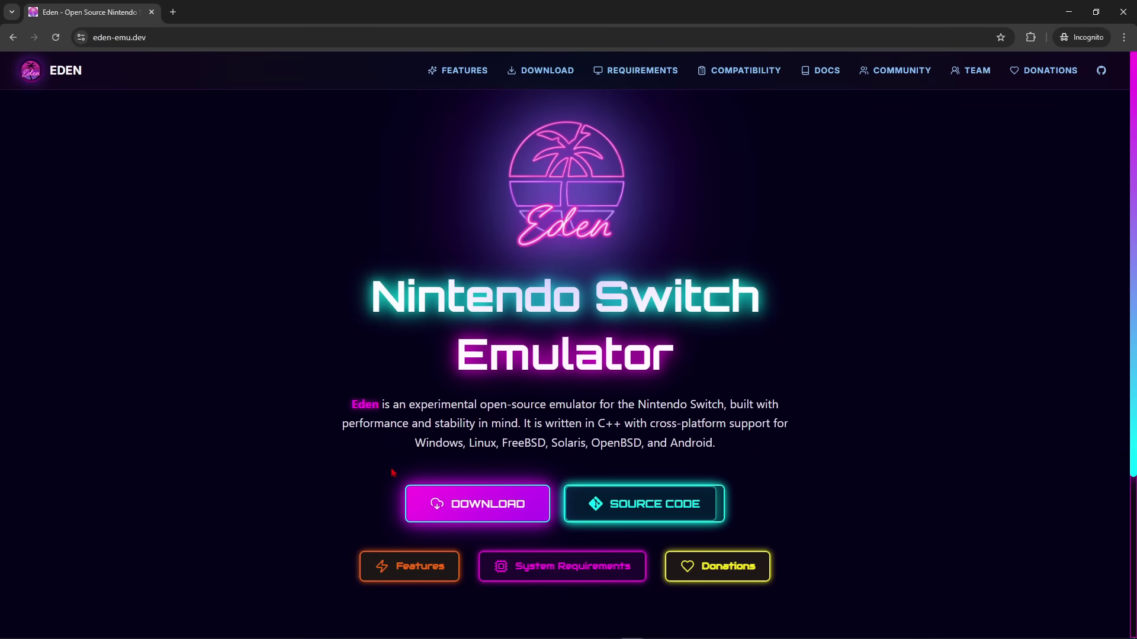
left_click(438, 517)
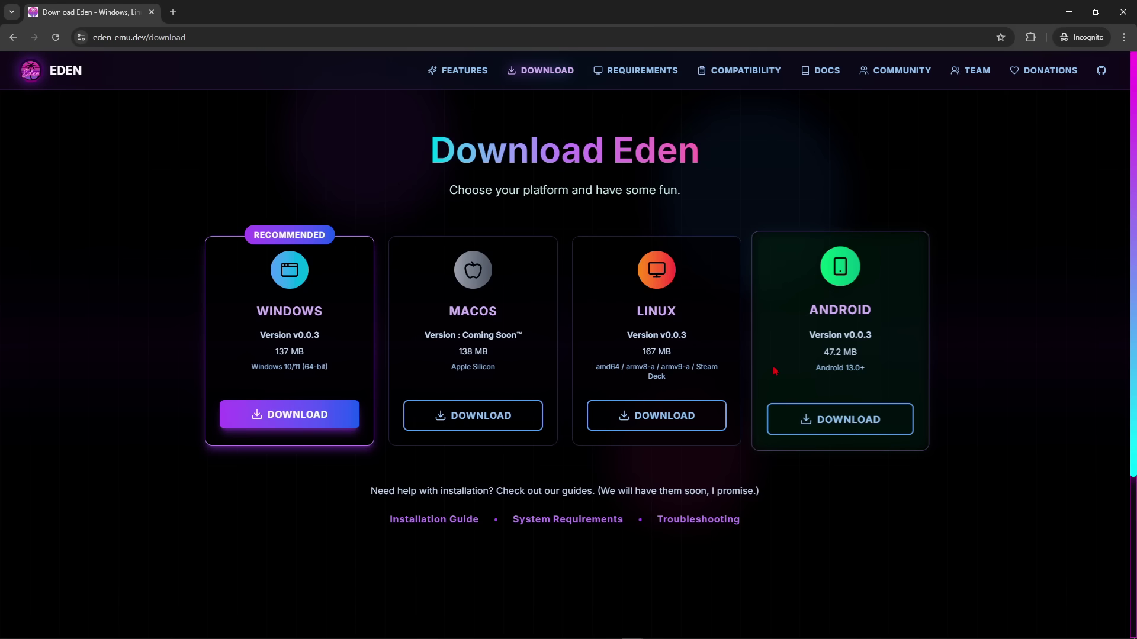
left_click(296, 418)
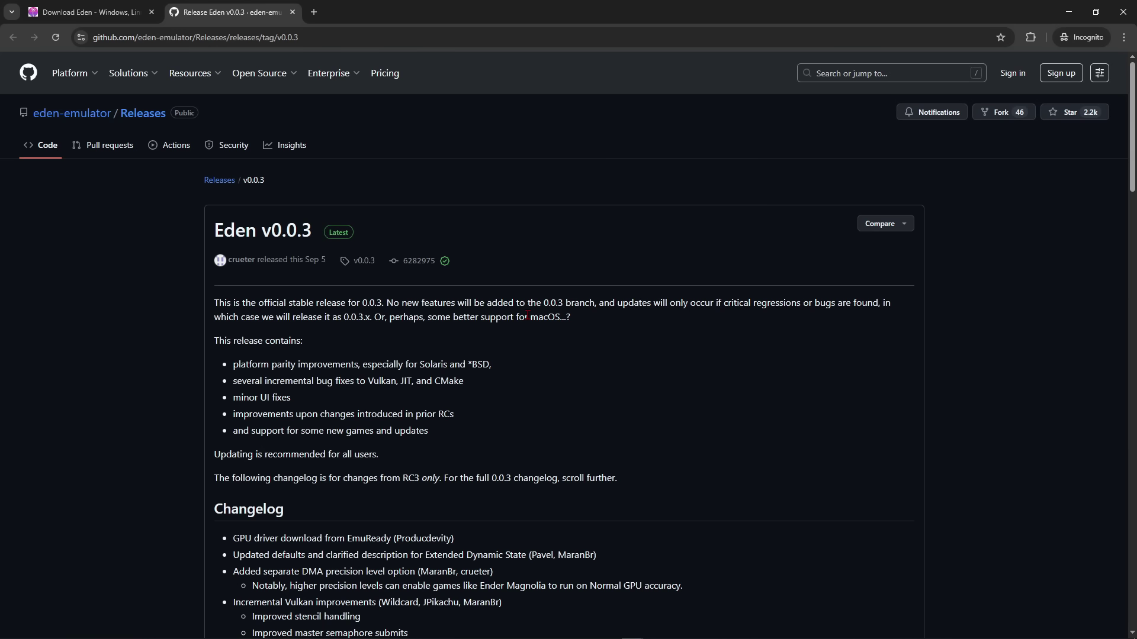
Step: Download Eden-Windows-v0.0.3-amd64.zip from the assets of the Eden v0.0.3 release
left_click_drag(220, 232, 312, 232)
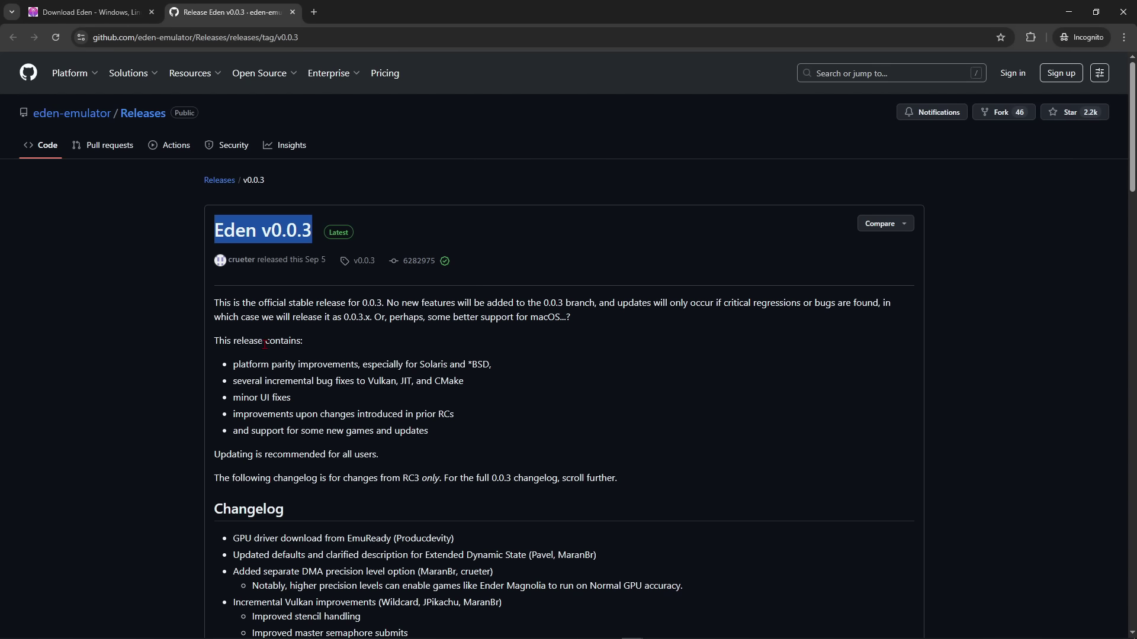
left_click(278, 232)
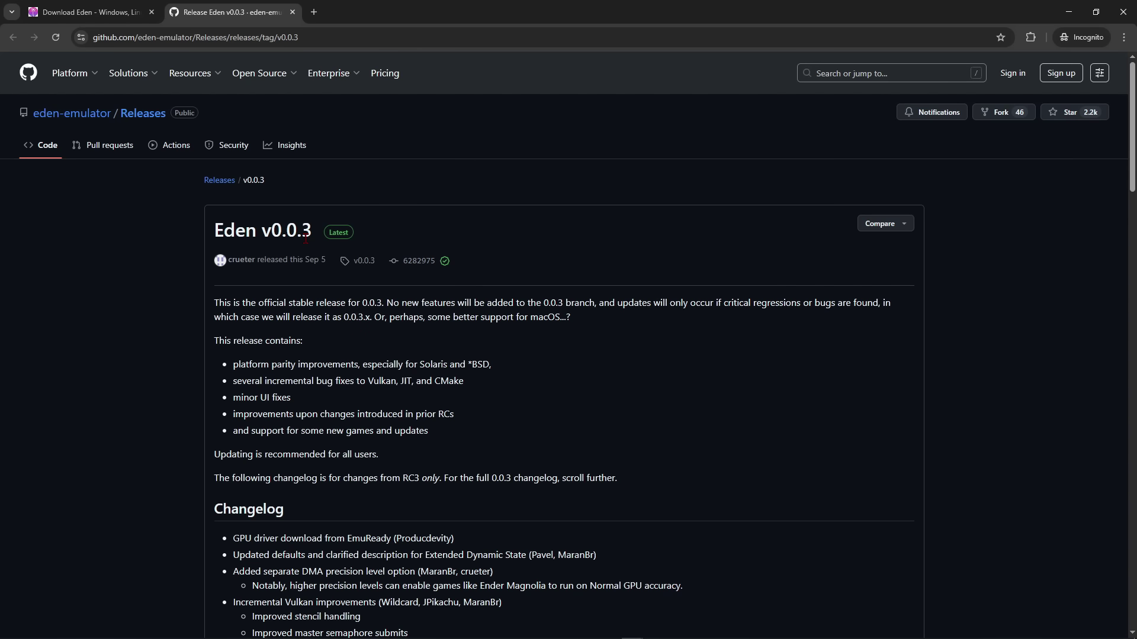
scroll(306, 238, "down", 15)
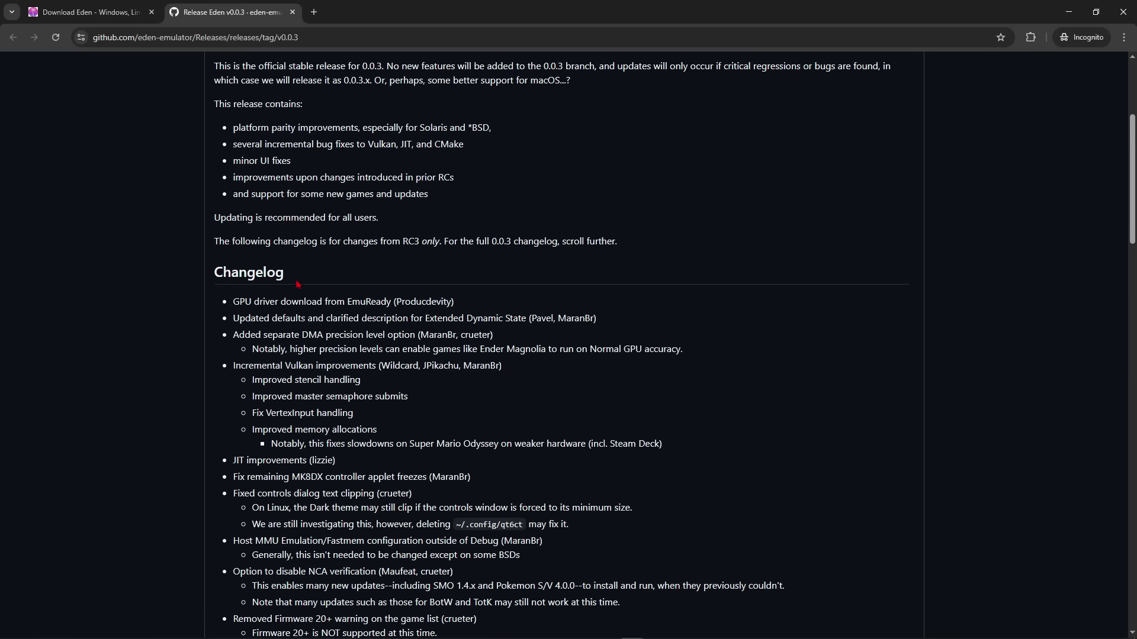
scroll(291, 314, "down", 20)
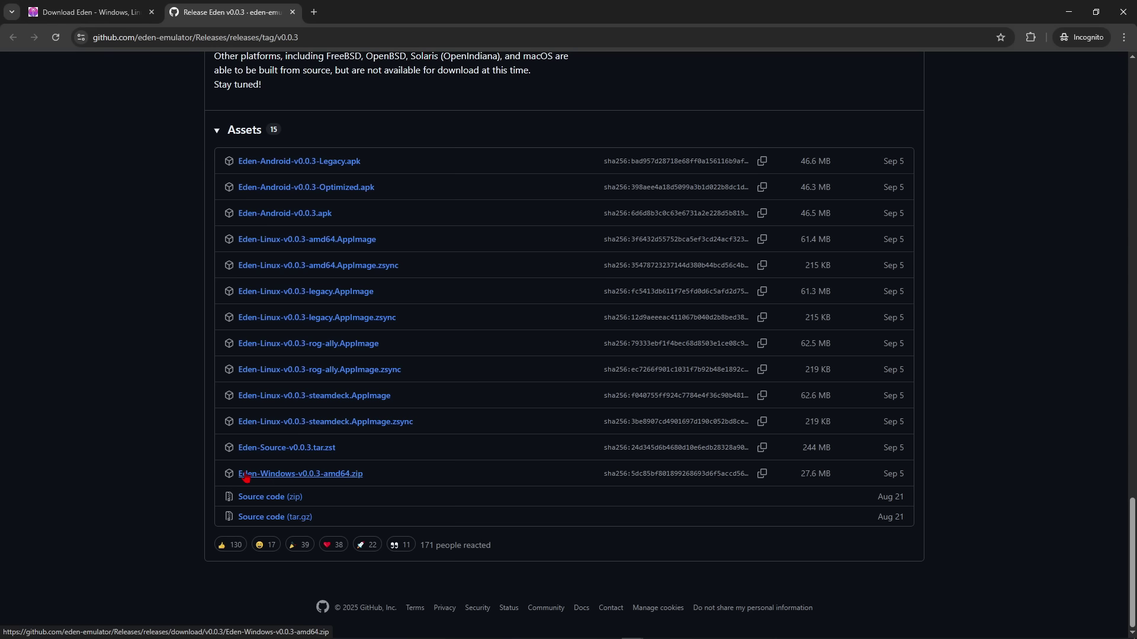
left_click(299, 477)
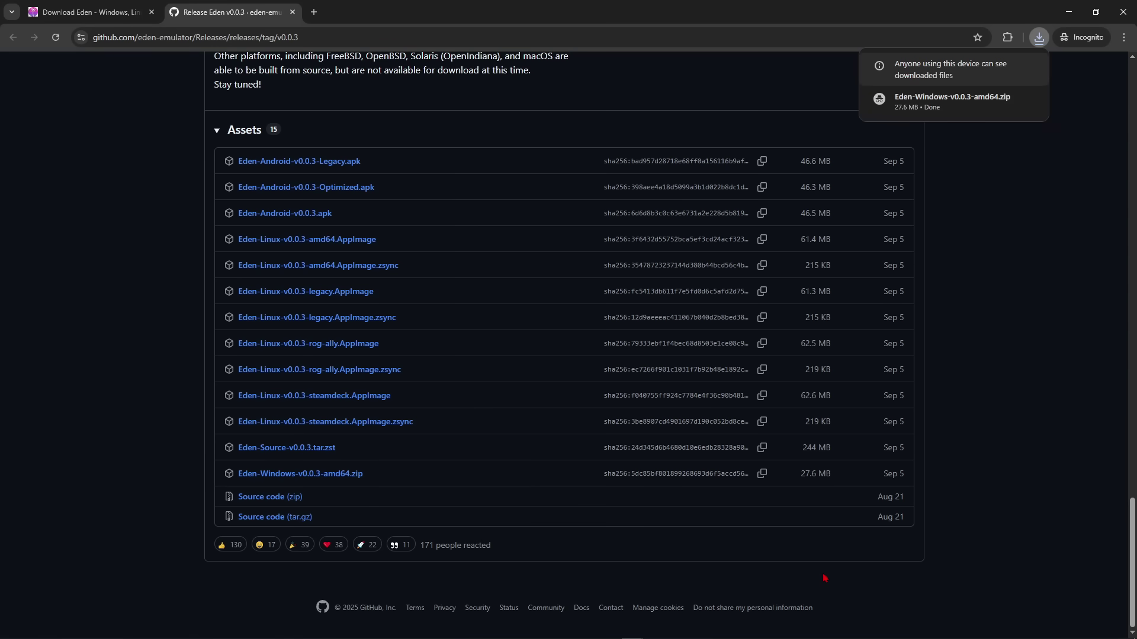
Step: Show the downloaded Eden archive in its folder and extract its contents there with 7-Zip
mouse_move(899, 112)
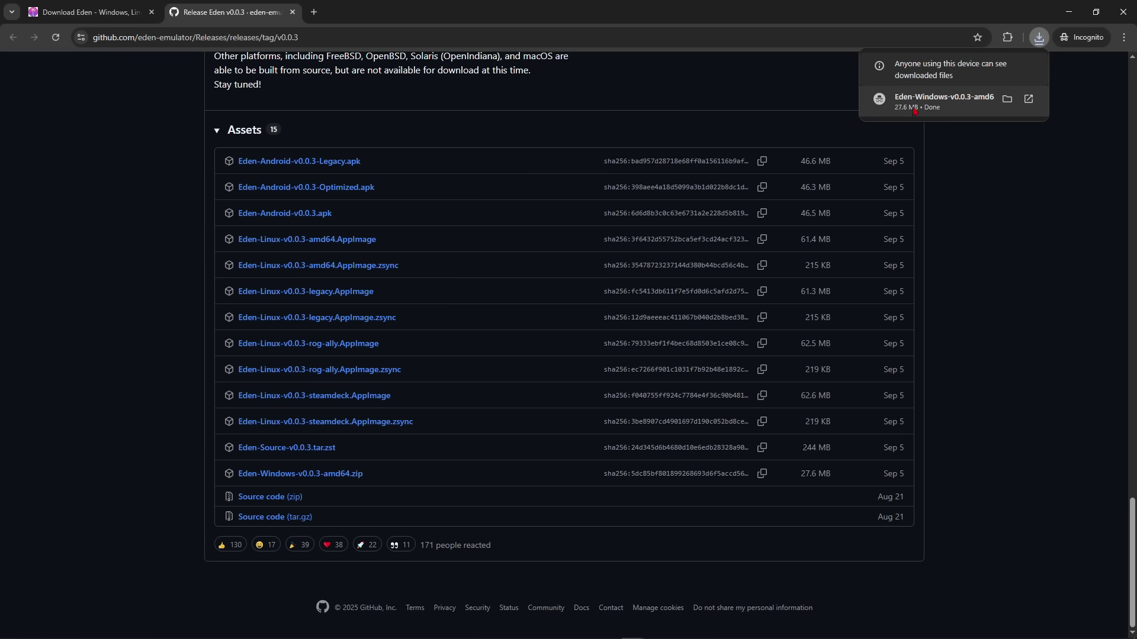
left_click(1007, 99)
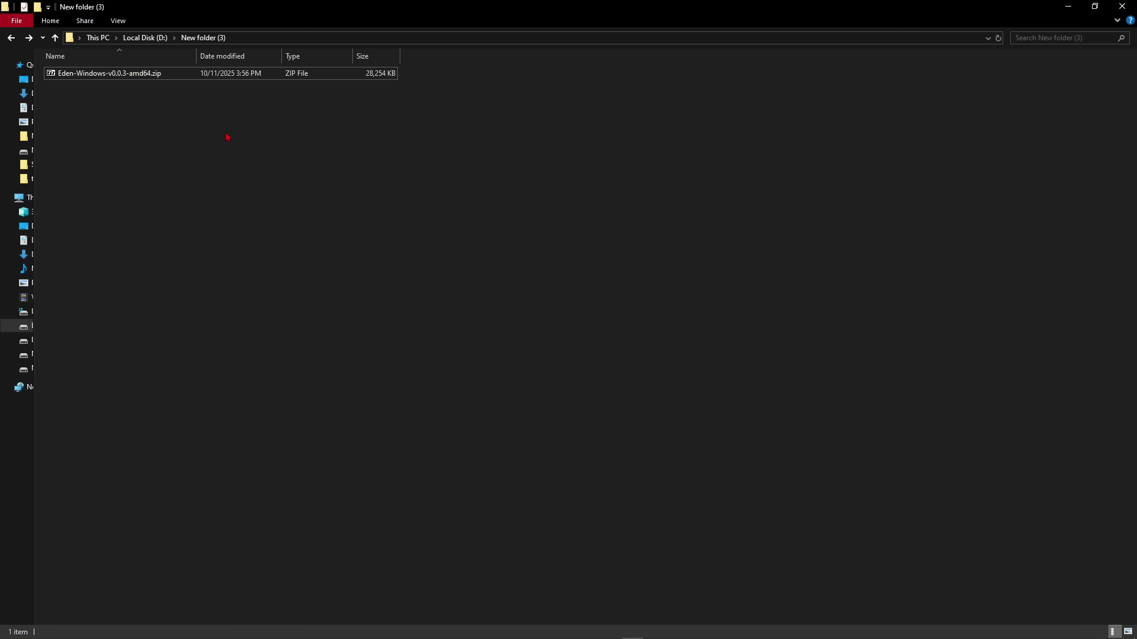
right_click(116, 73)
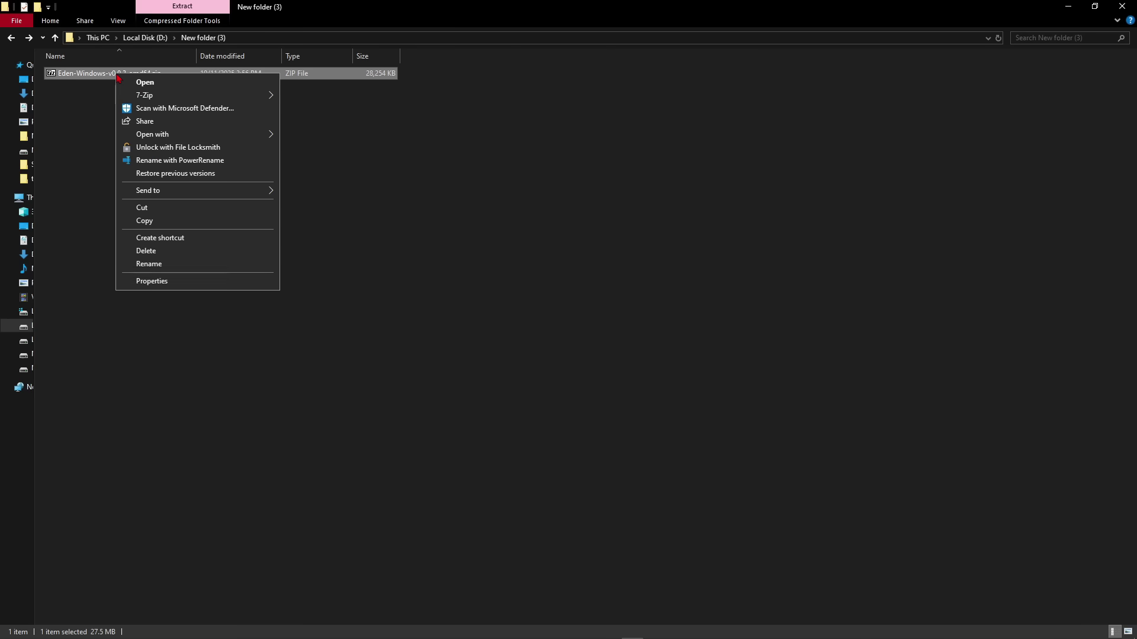
mouse_move(140, 98)
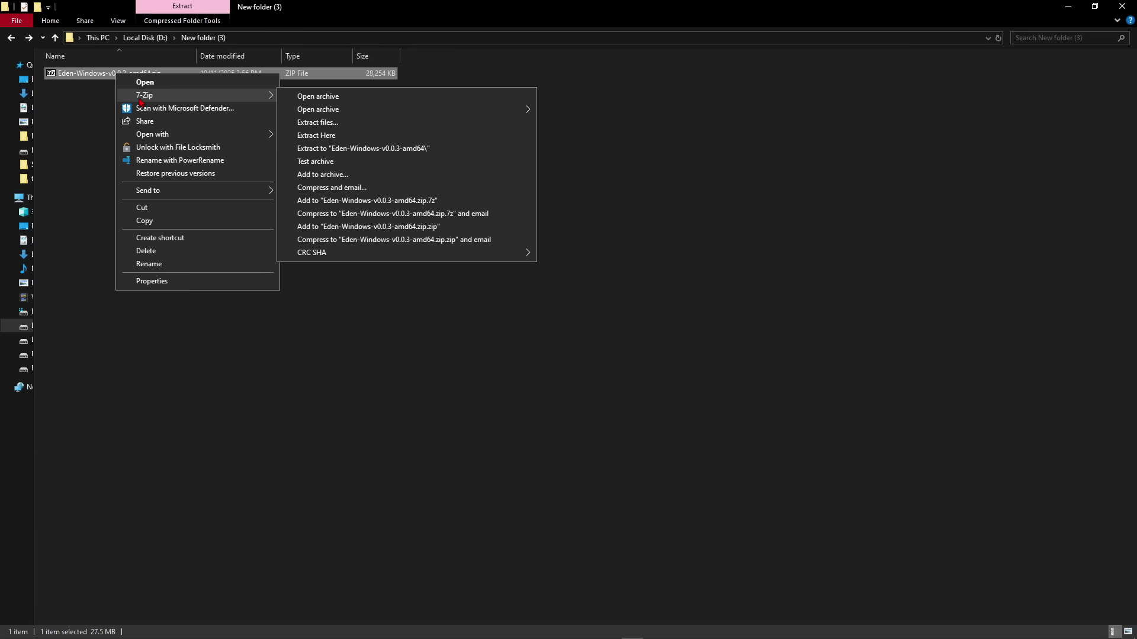
left_click(298, 135)
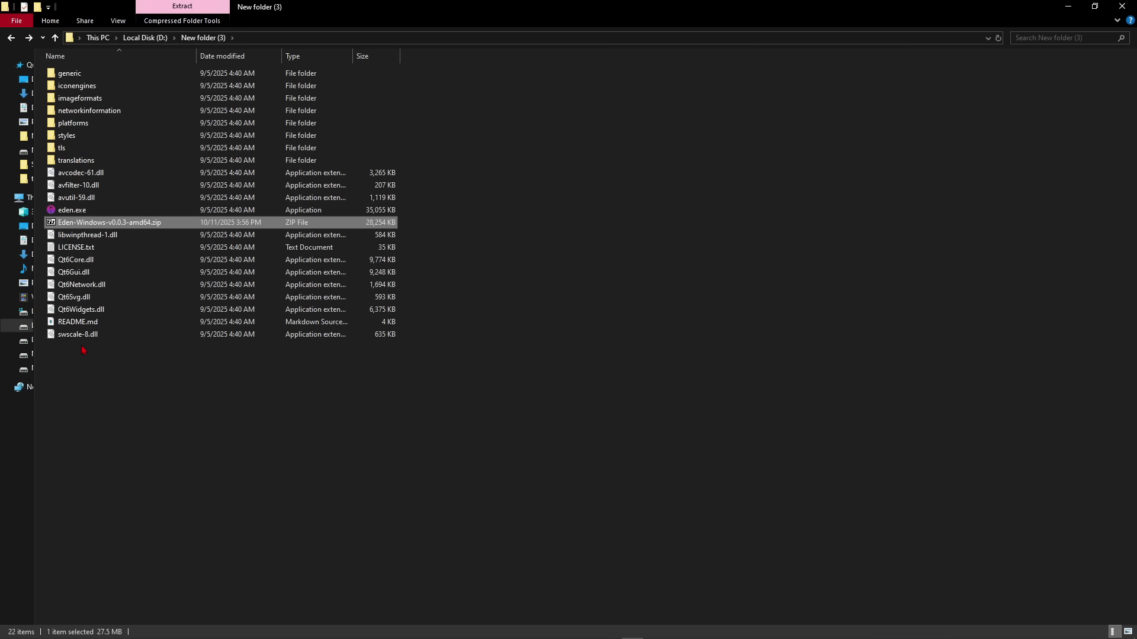
left_click(435, 354)
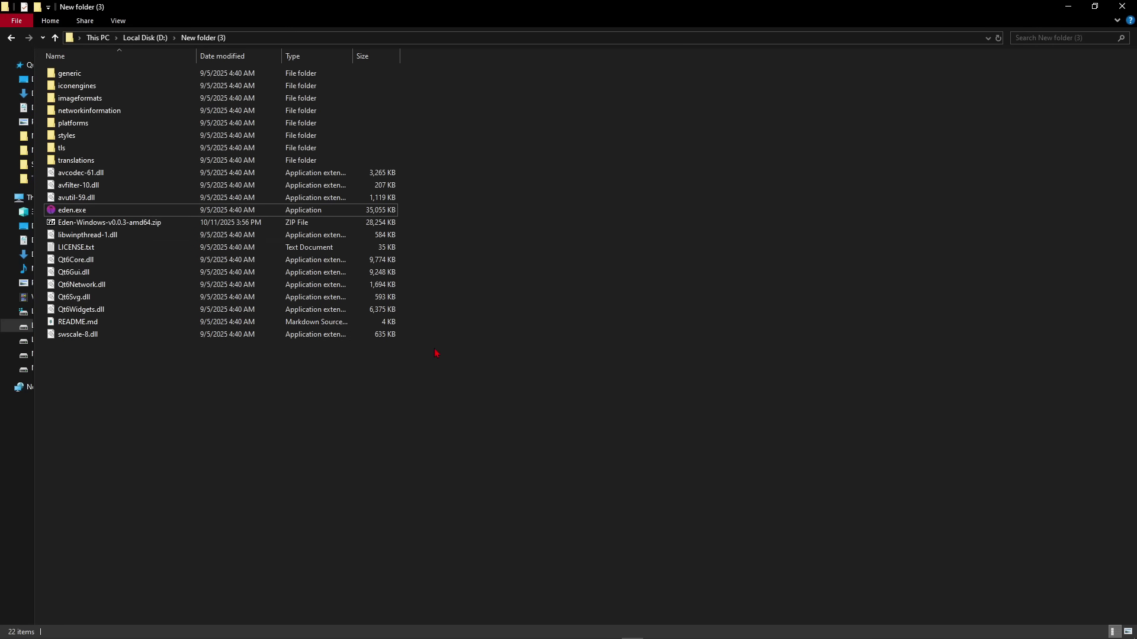
Step: Launch eden.exe and add the switch games folder on drive D: to the game list
double_click(70, 212)
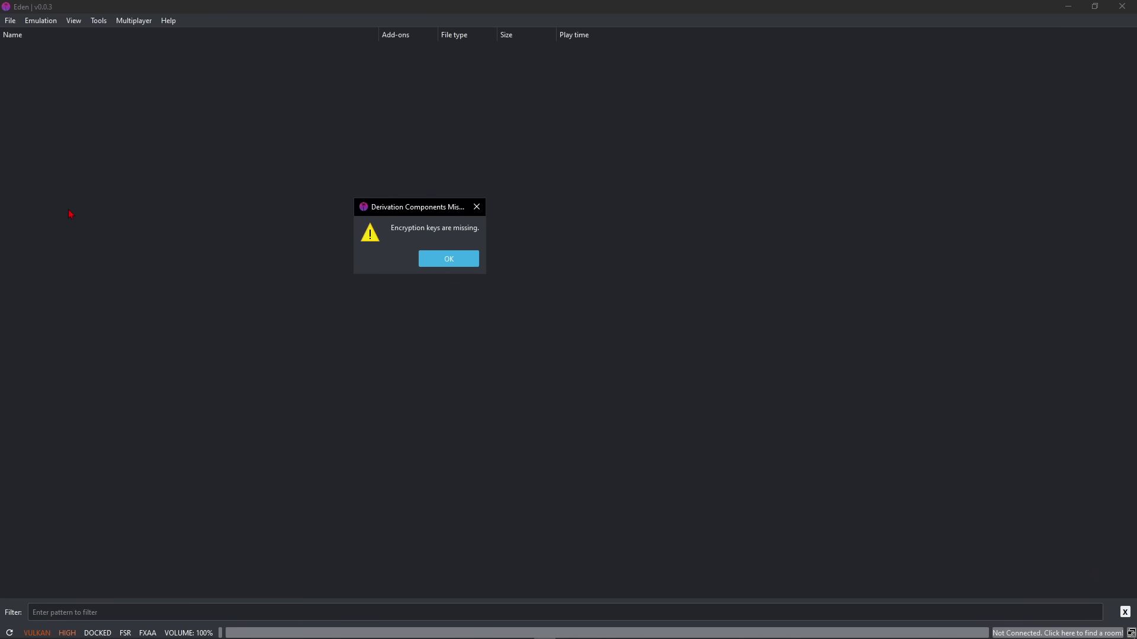
left_click_drag(386, 208, 421, 237)
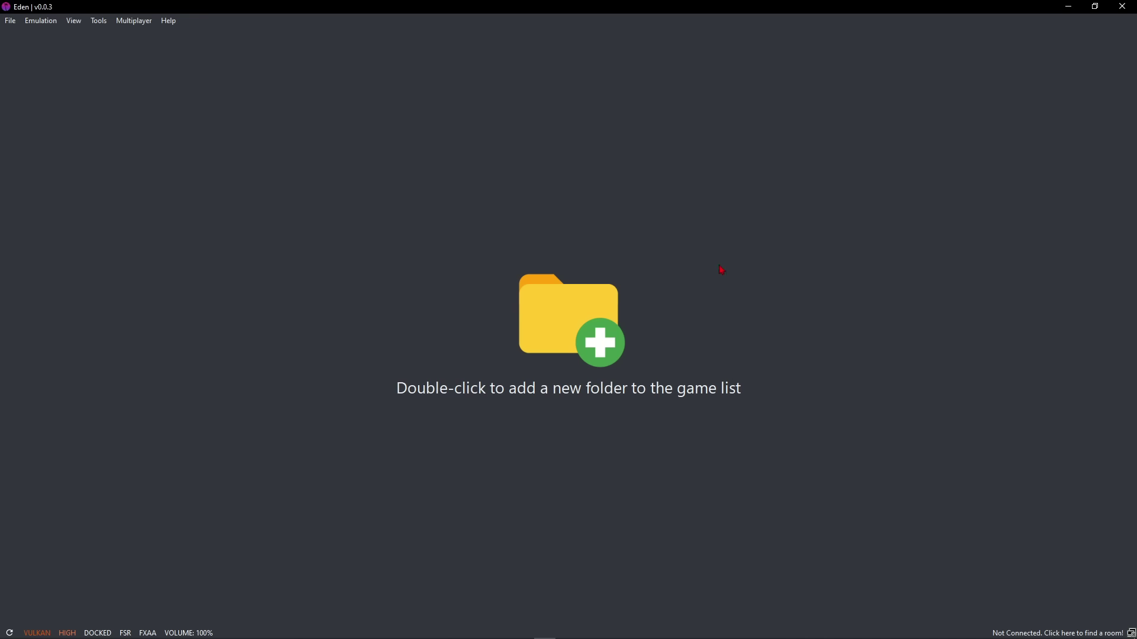
double_click(604, 307)
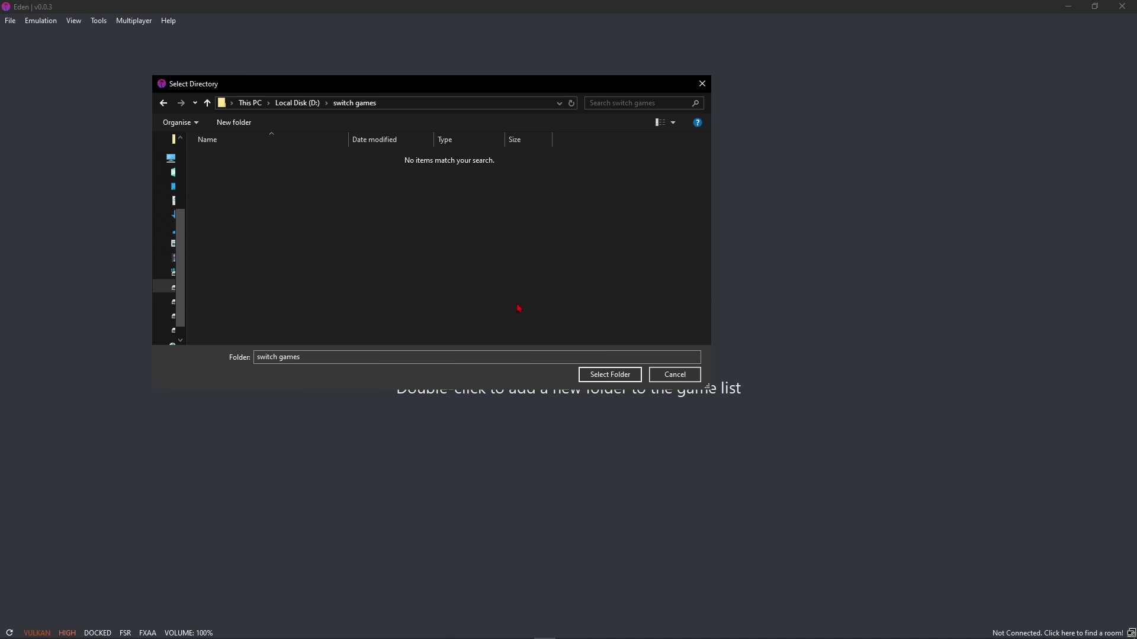
left_click(596, 377)
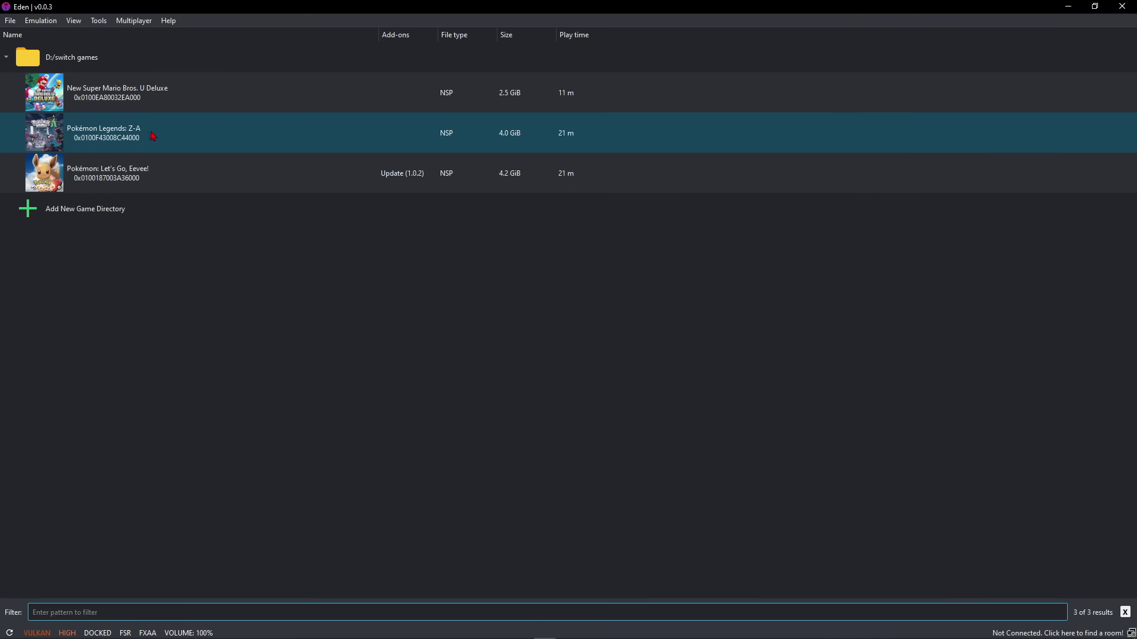
left_click(692, 337)
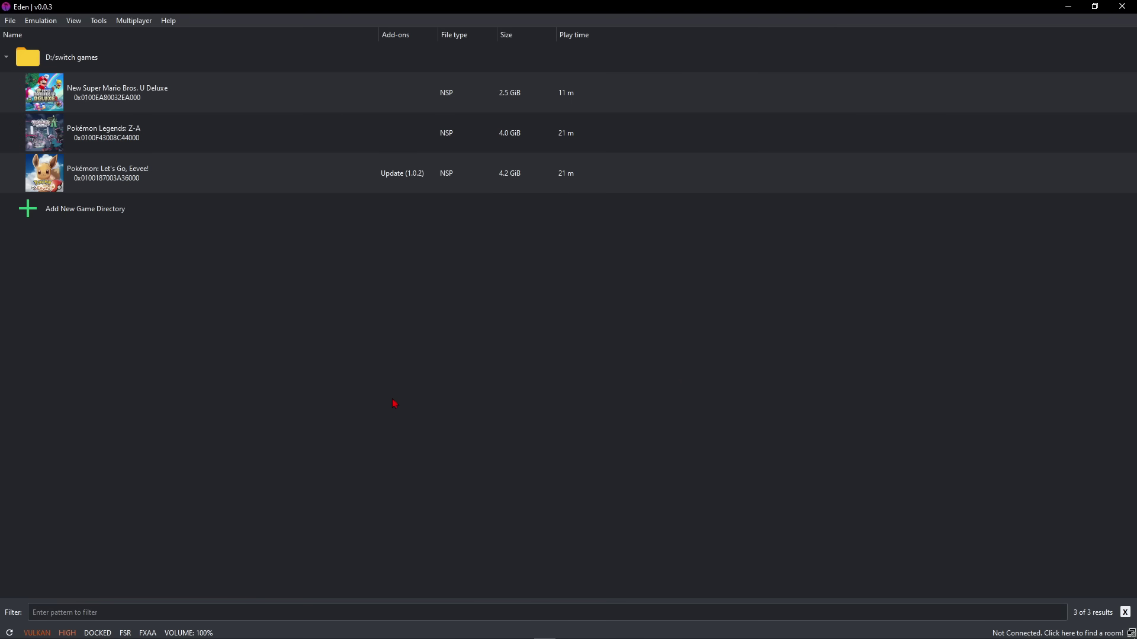
Step: Open the emulator configuration and review the general, system and CPU settings
left_click(34, 24)
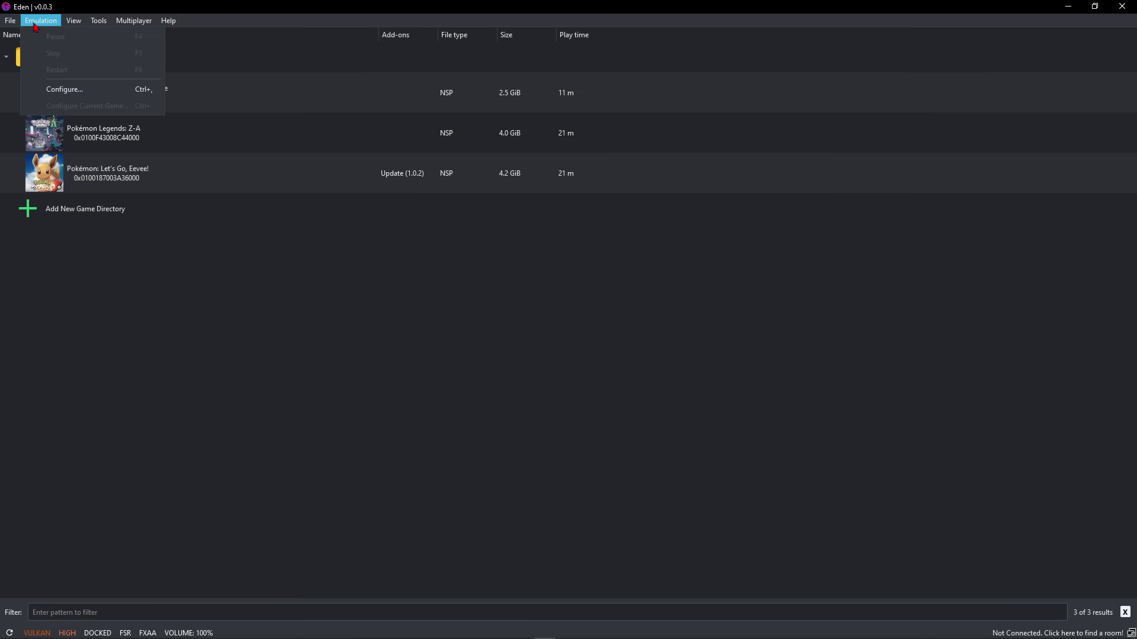
left_click(67, 89)
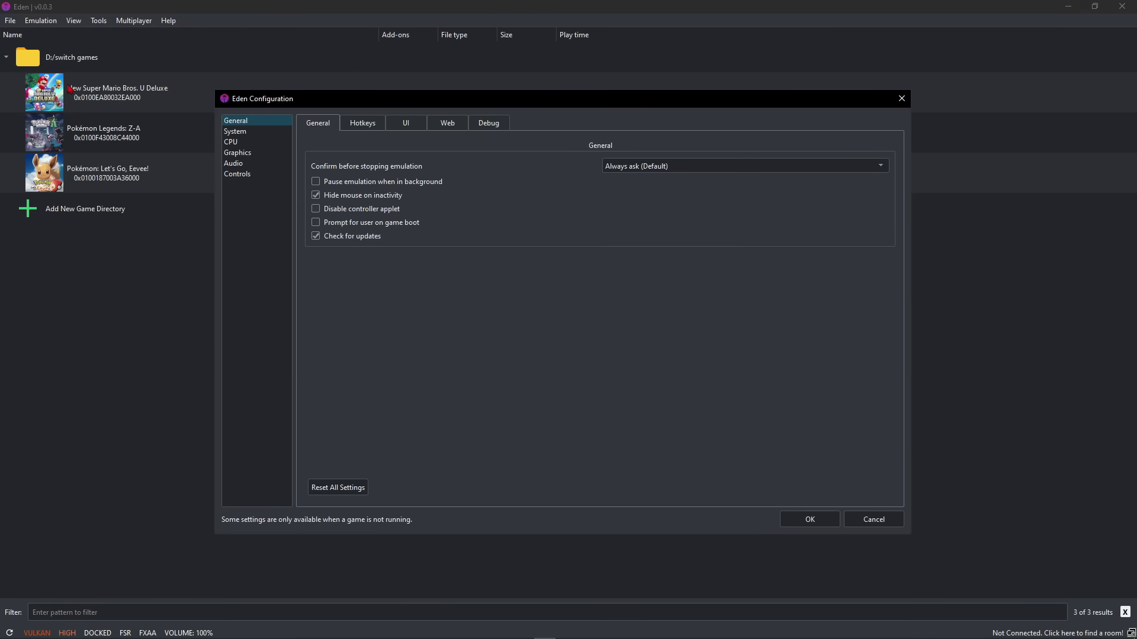
left_click(250, 137)
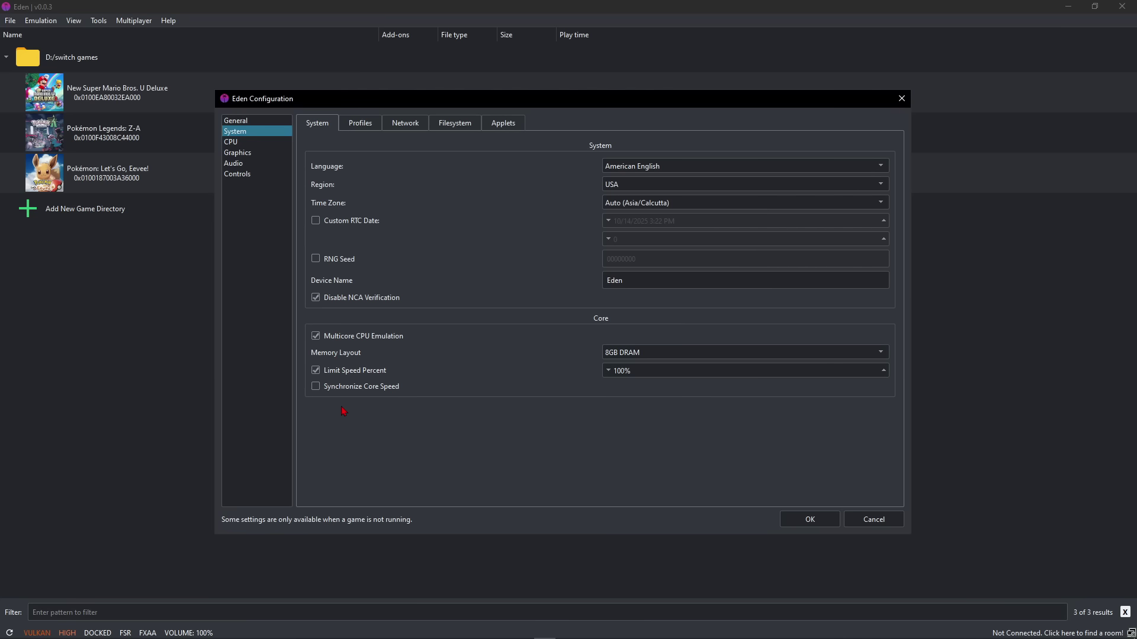
left_click(237, 142)
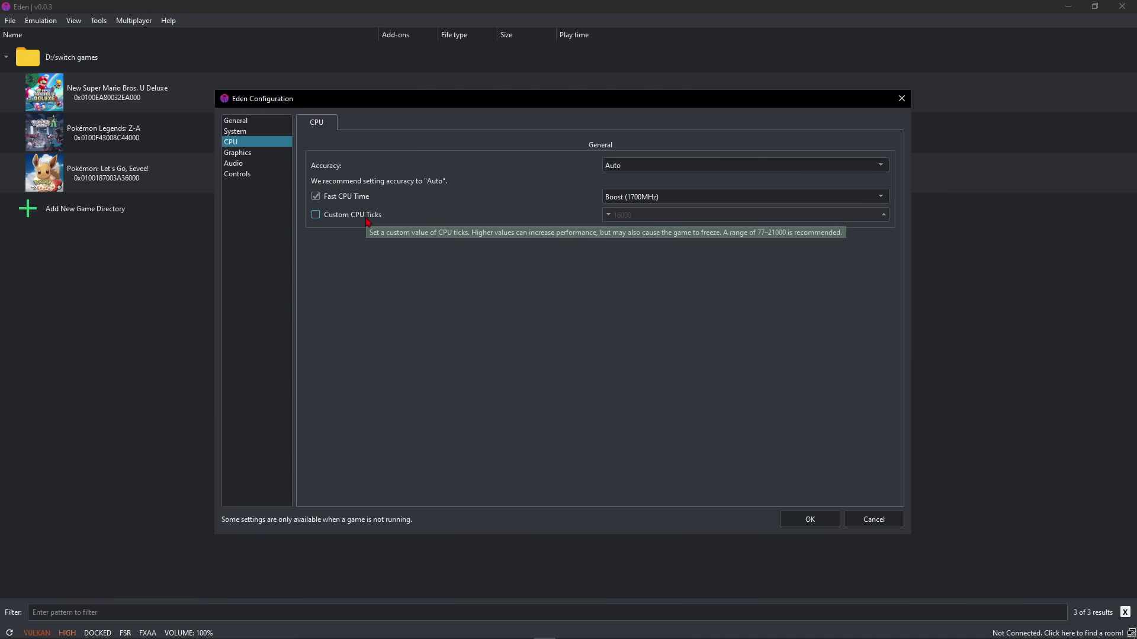
Step: In the graphics settings, select AMD Radeon RX 6650 XT as the device and keep Vulkan as the API
key("Down")
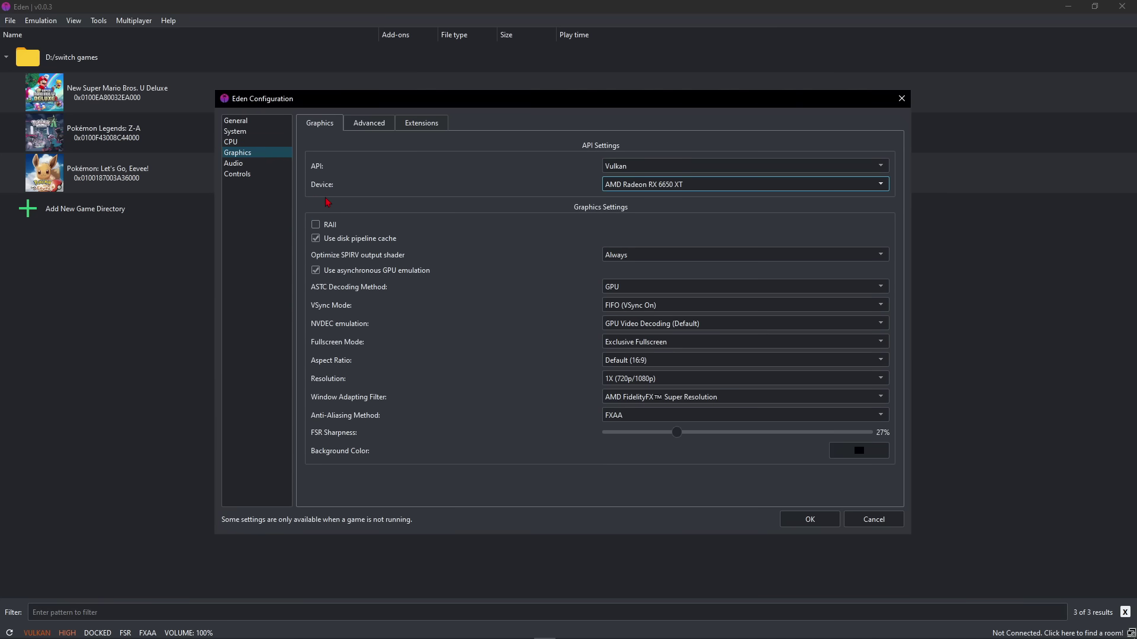
left_click(607, 187)
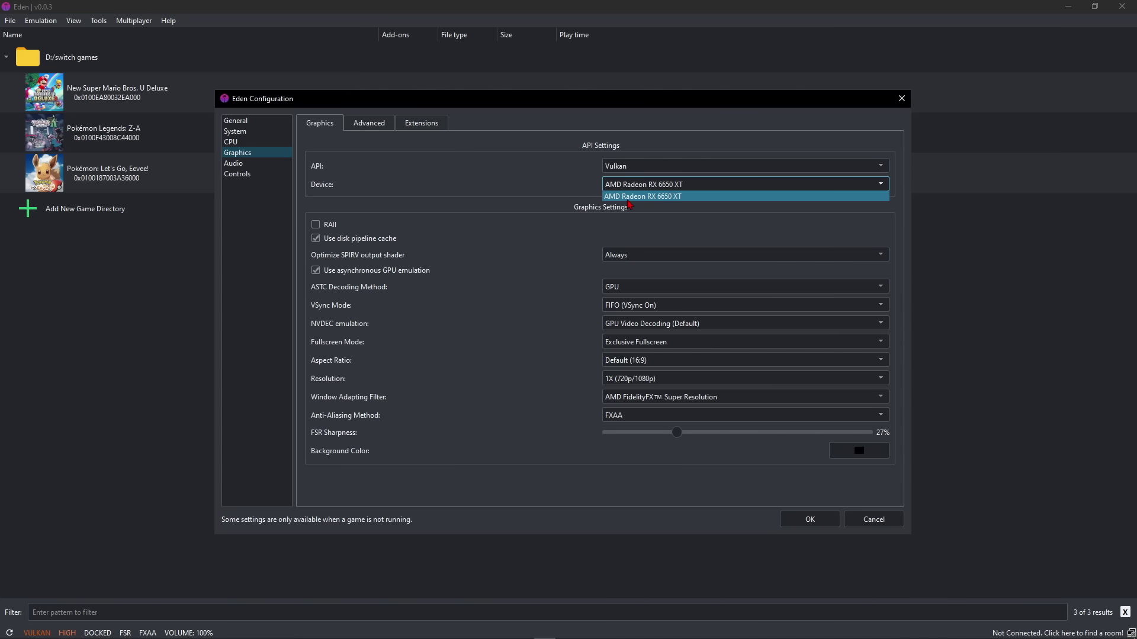
left_click(661, 195)
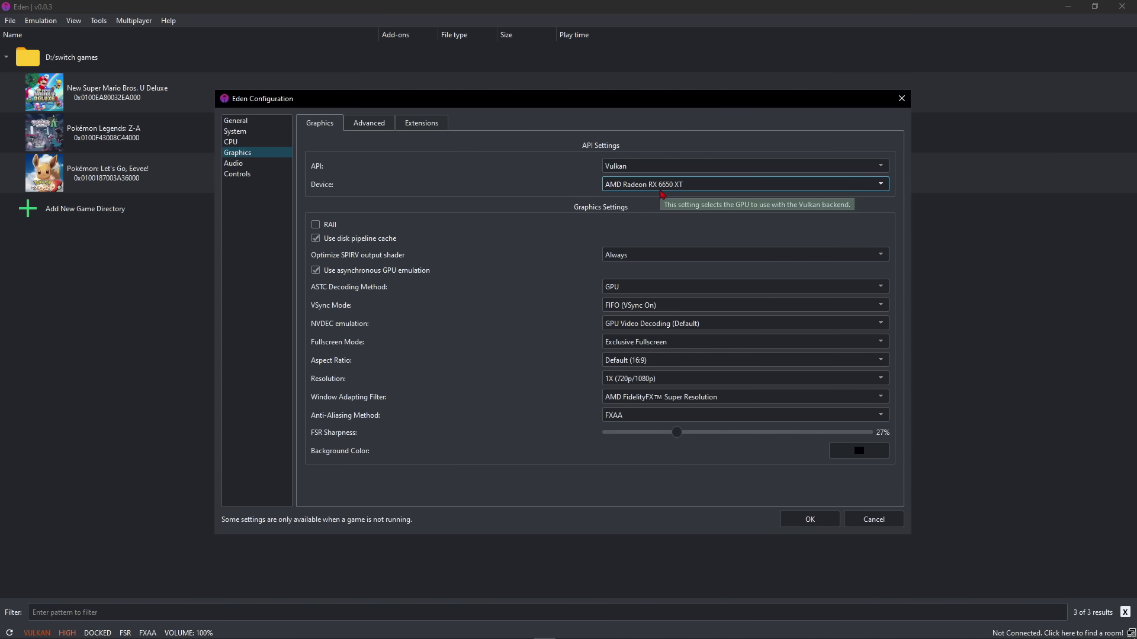
left_click(645, 185)
left_click(612, 172)
left_click(613, 172)
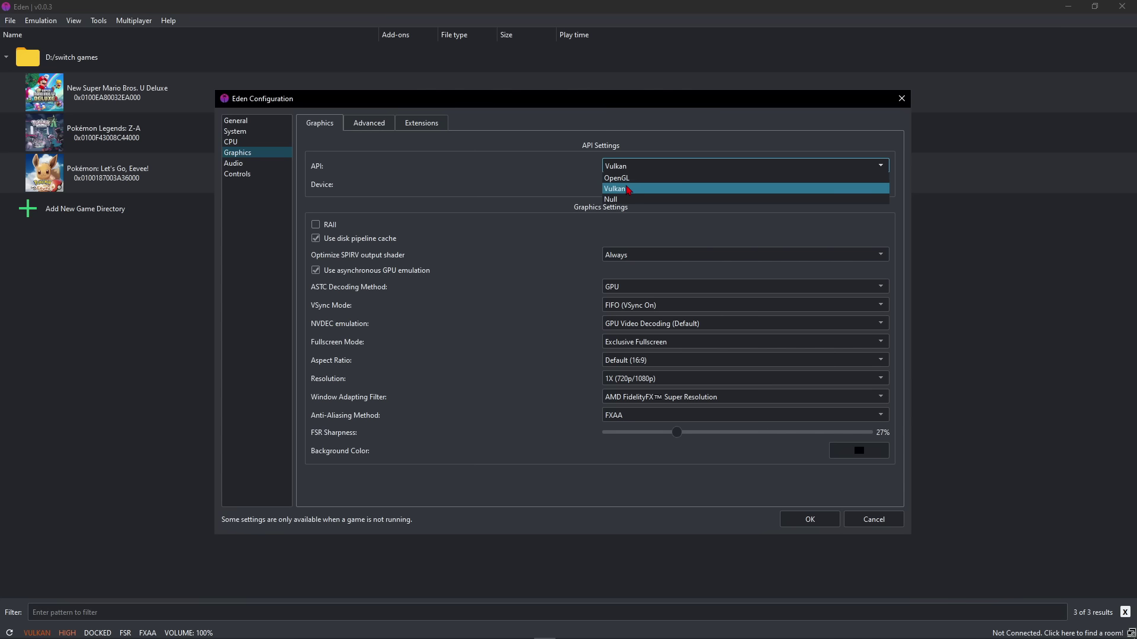
left_click(593, 181)
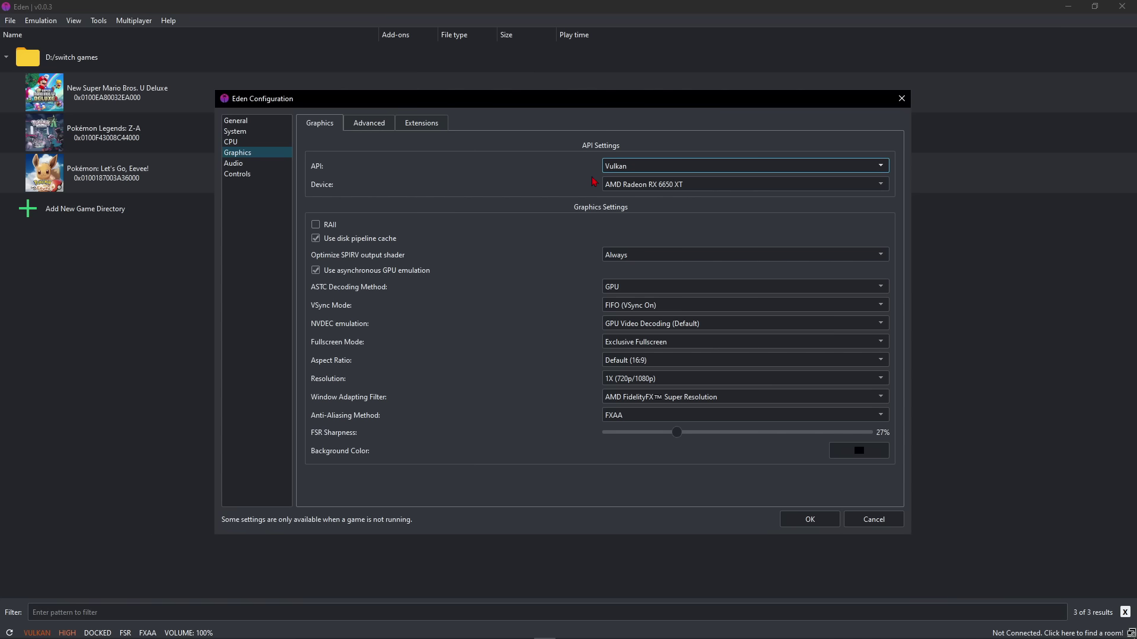
left_click(615, 173)
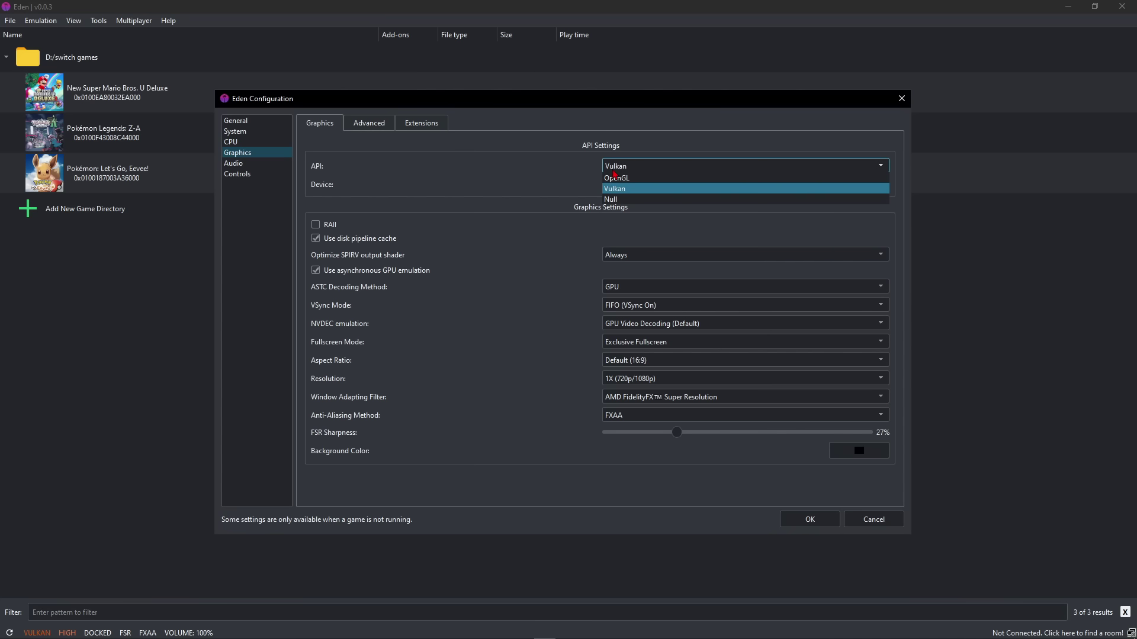
left_click(615, 173)
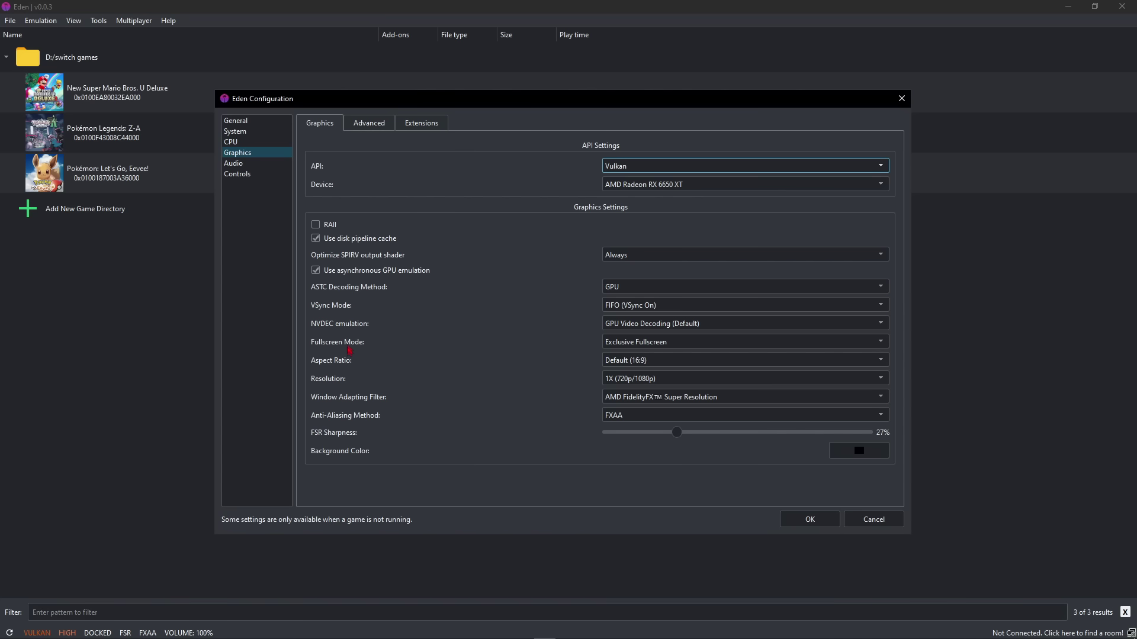
Step: Review the resolution options, keeping 1X (720p/1080p), and set the window adapting filter to AMD FidelityFX Super Resolution
left_click(620, 382)
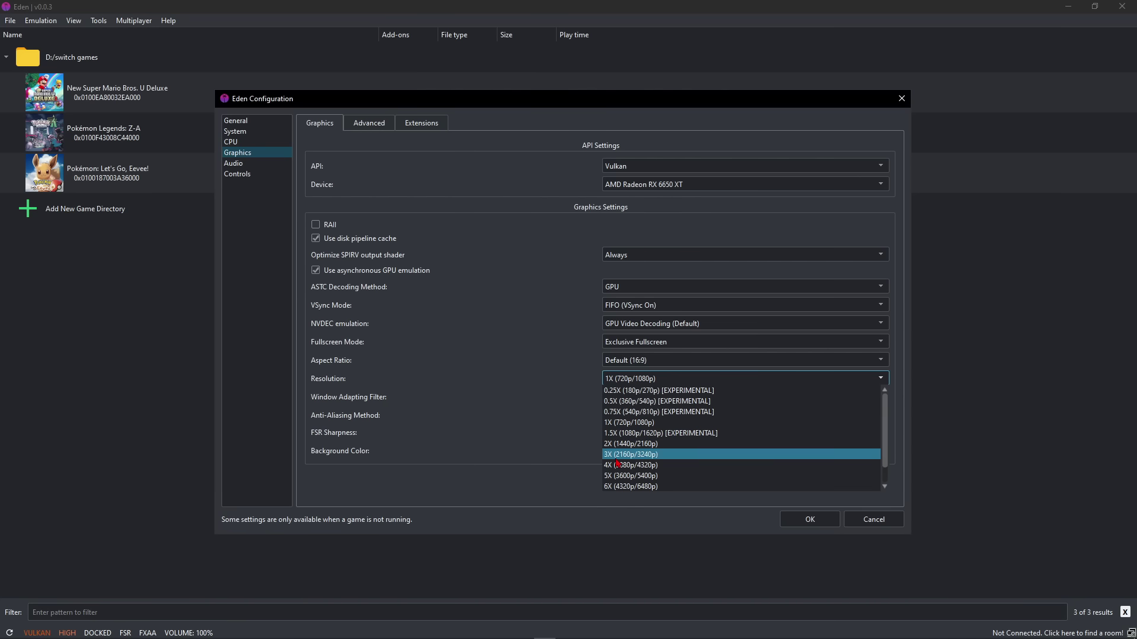
left_click(615, 385)
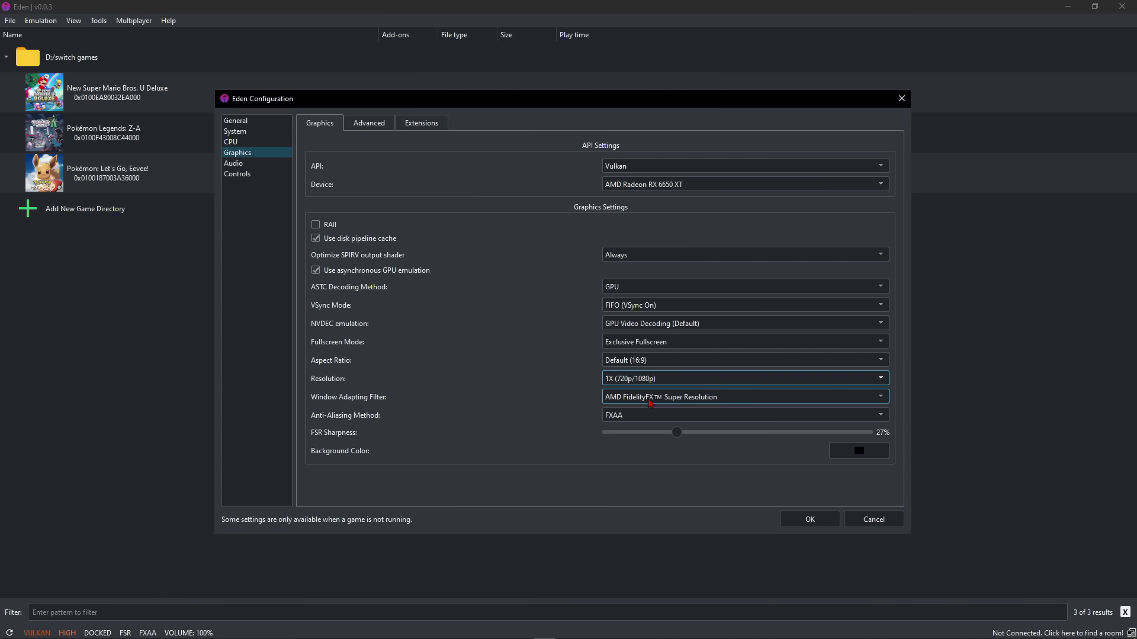
left_click(649, 401)
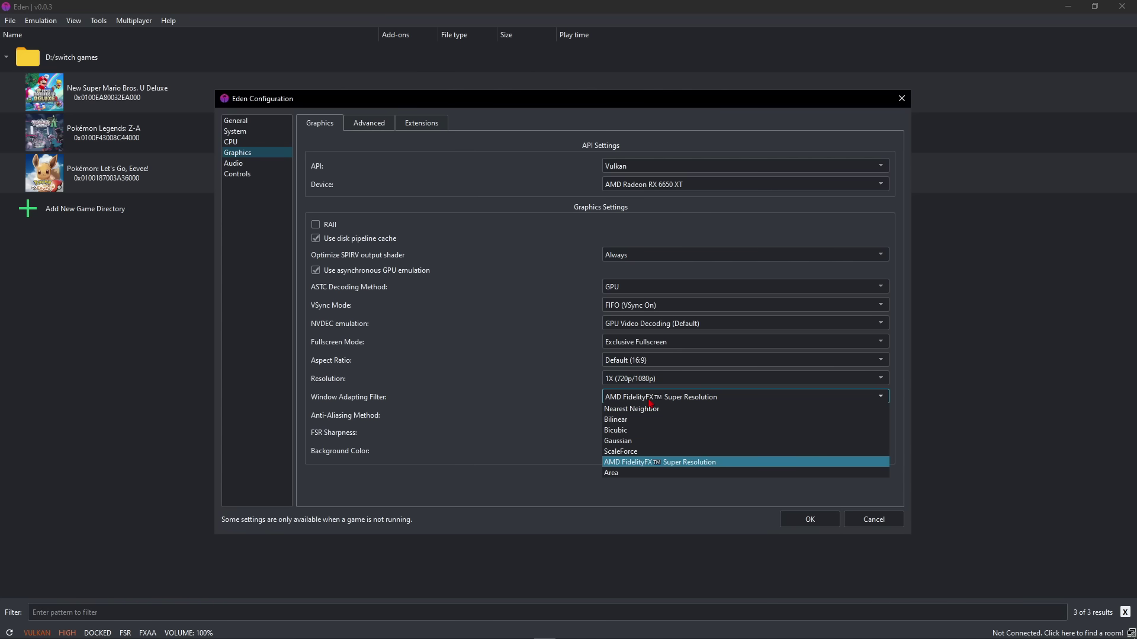
left_click(631, 465)
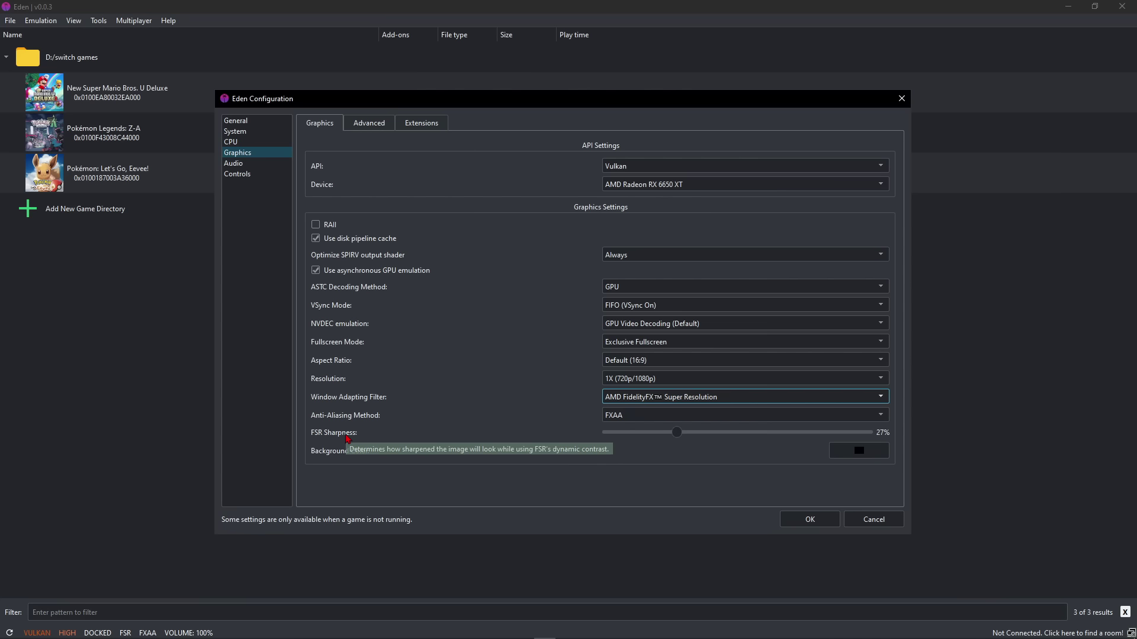
Step: Set the FSR sharpness to 29%
left_click(678, 436)
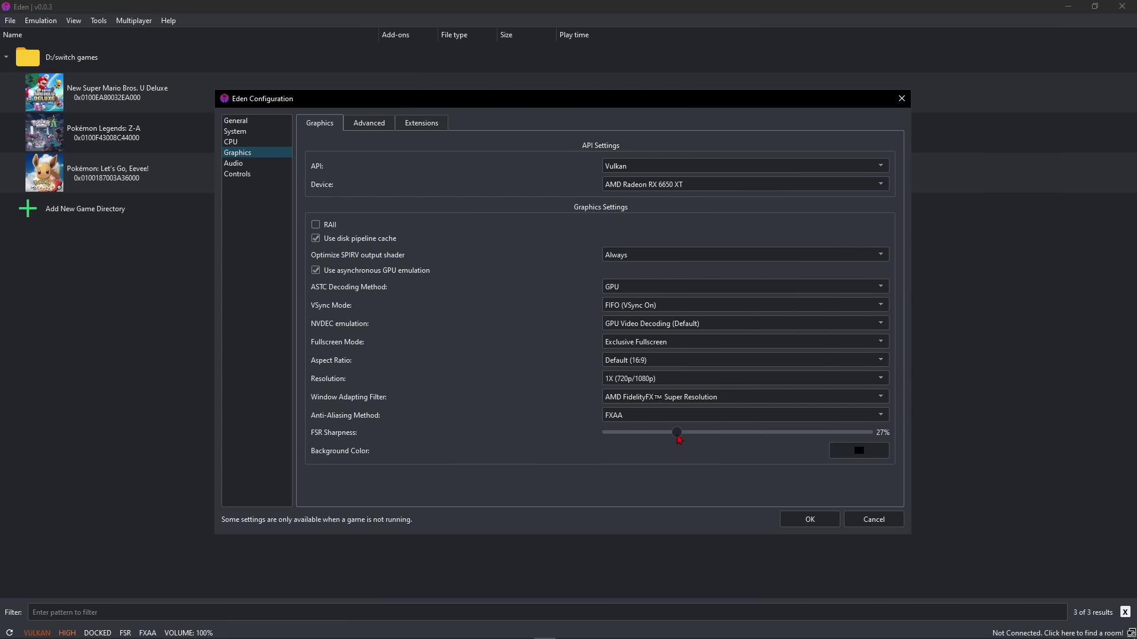
left_click_drag(678, 436, 684, 436)
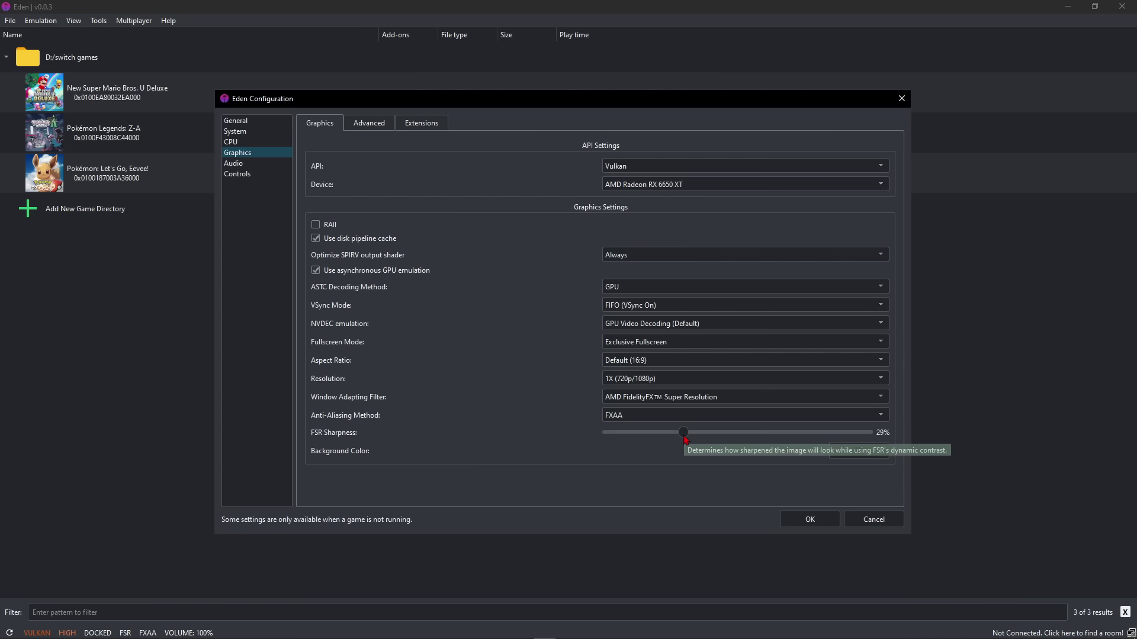
Step: Review the advanced graphics, Vulkan extensions and audio settings, and open the Player 1 controls
left_click(374, 124)
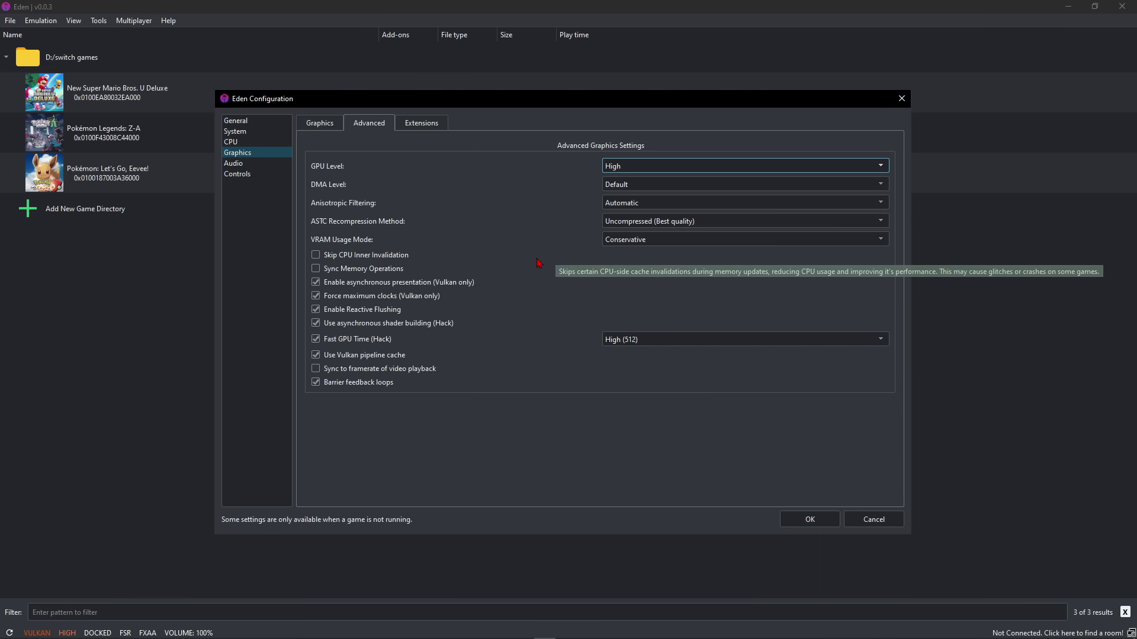
left_click(421, 123)
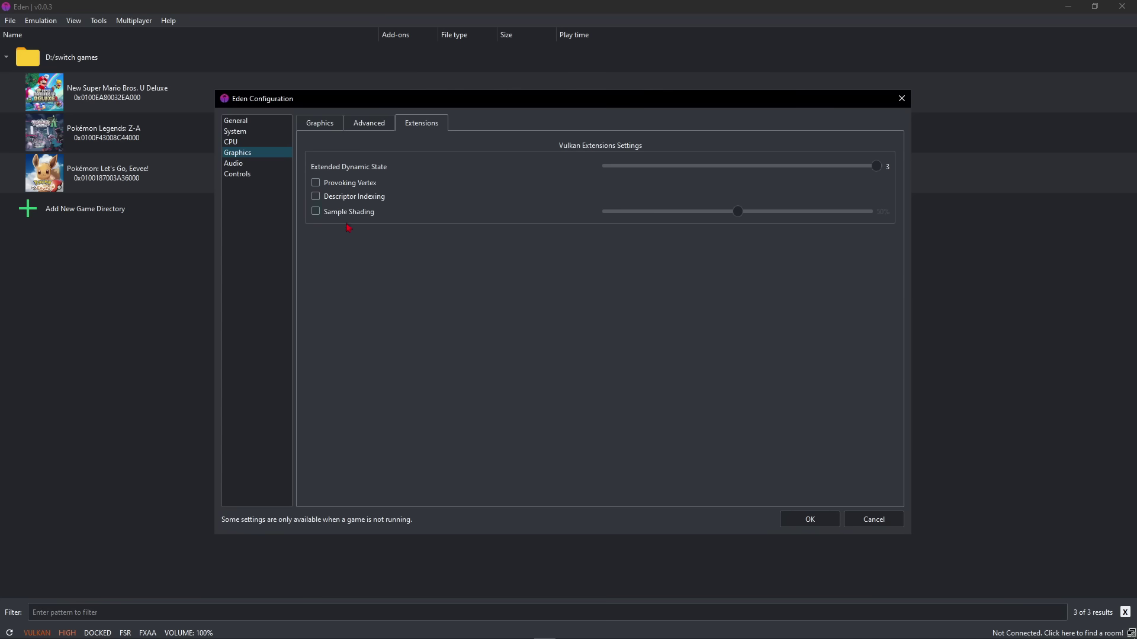
key("Down")
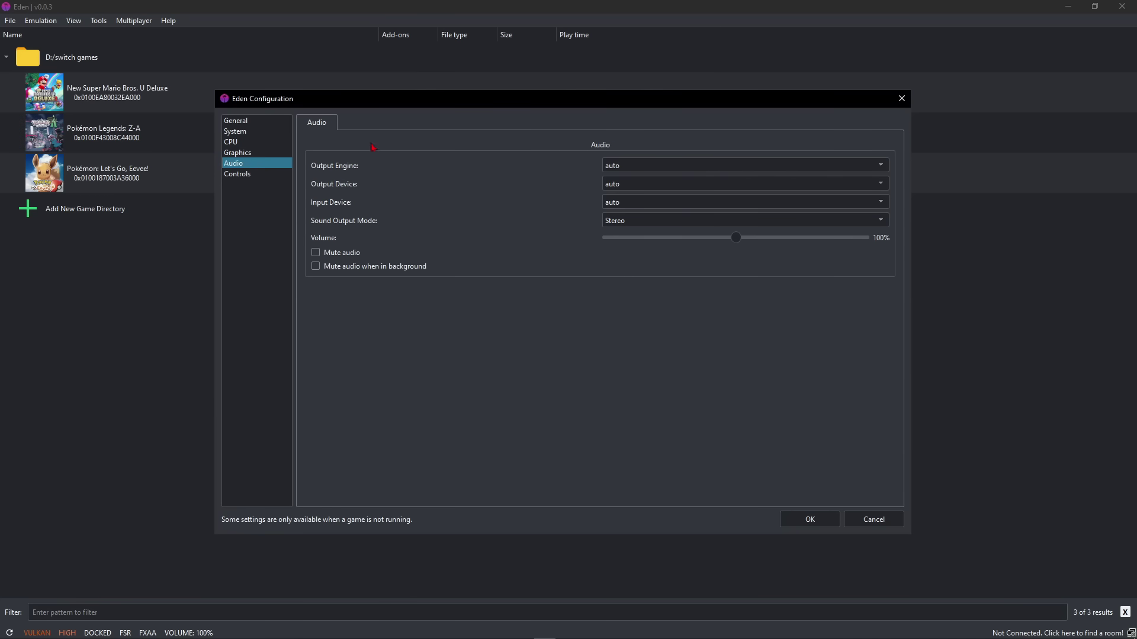
key("Down")
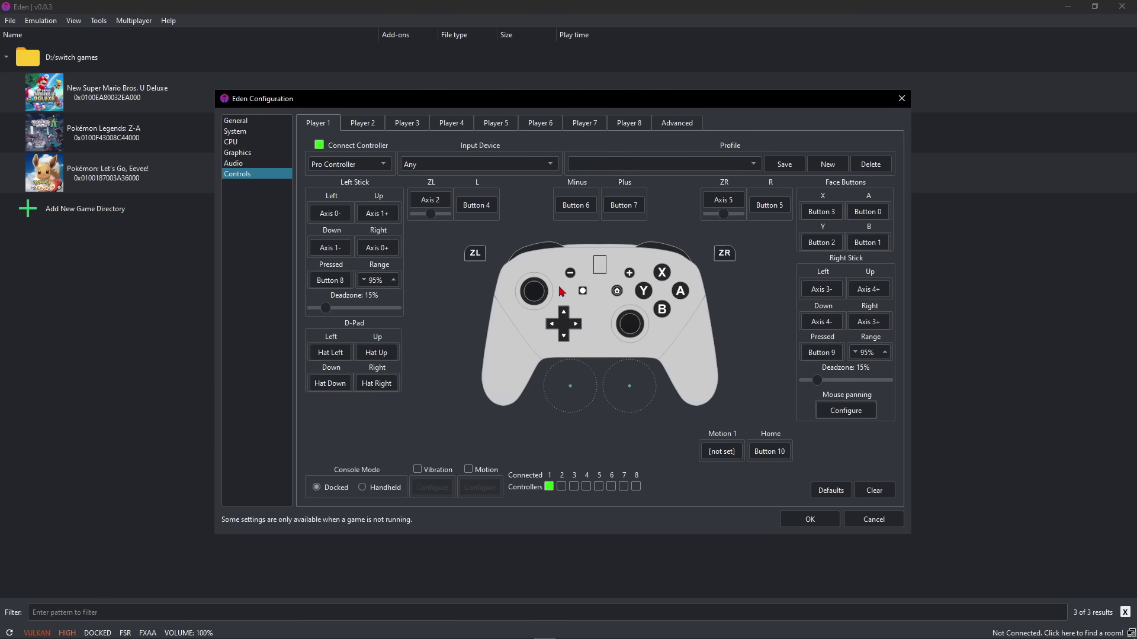
Step: Try the Right Joycon controller type for Player 1, and return to Pro Controller
left_click(330, 167)
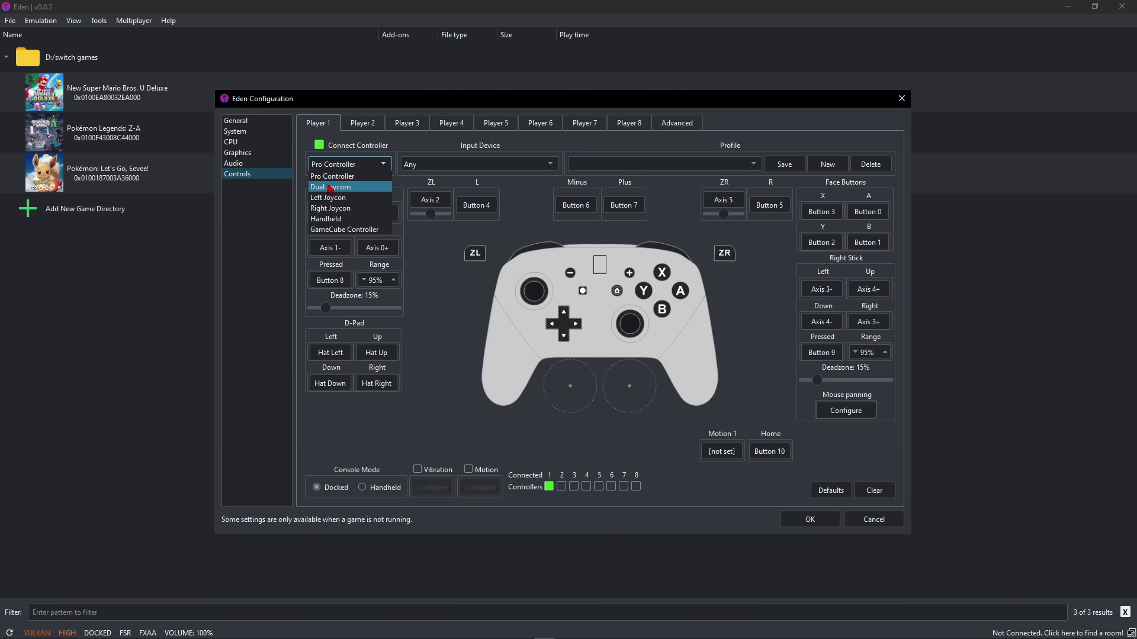
left_click(330, 210)
left_click(343, 165)
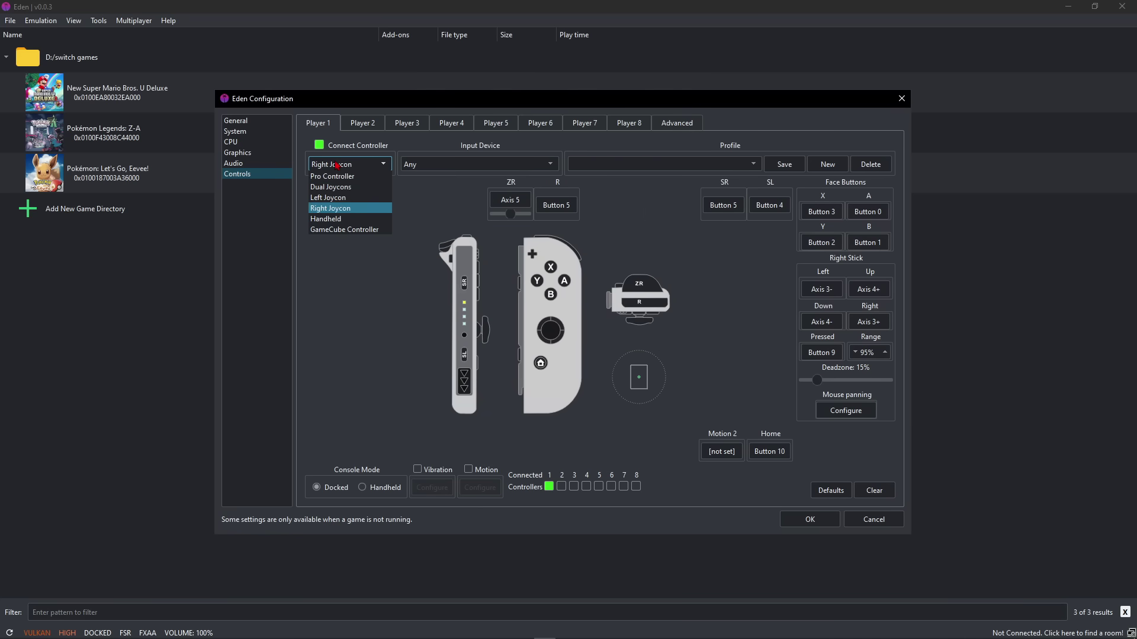
left_click(337, 178)
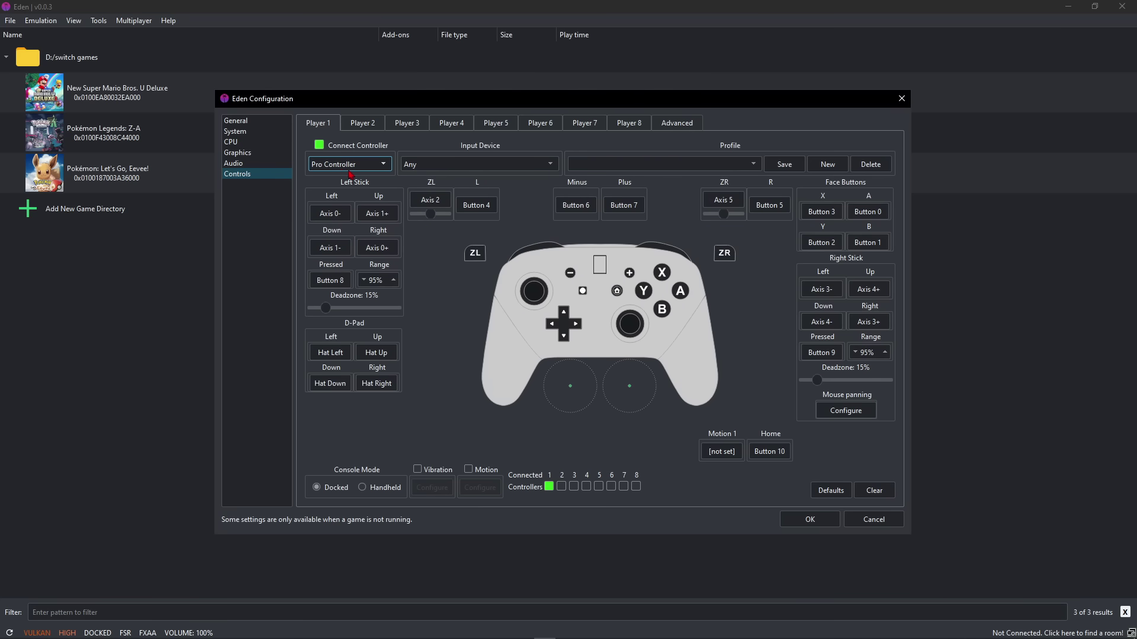
Step: Set Player 1's input device to Keyboard Only and map the left stick's left direction to E
left_click(470, 172)
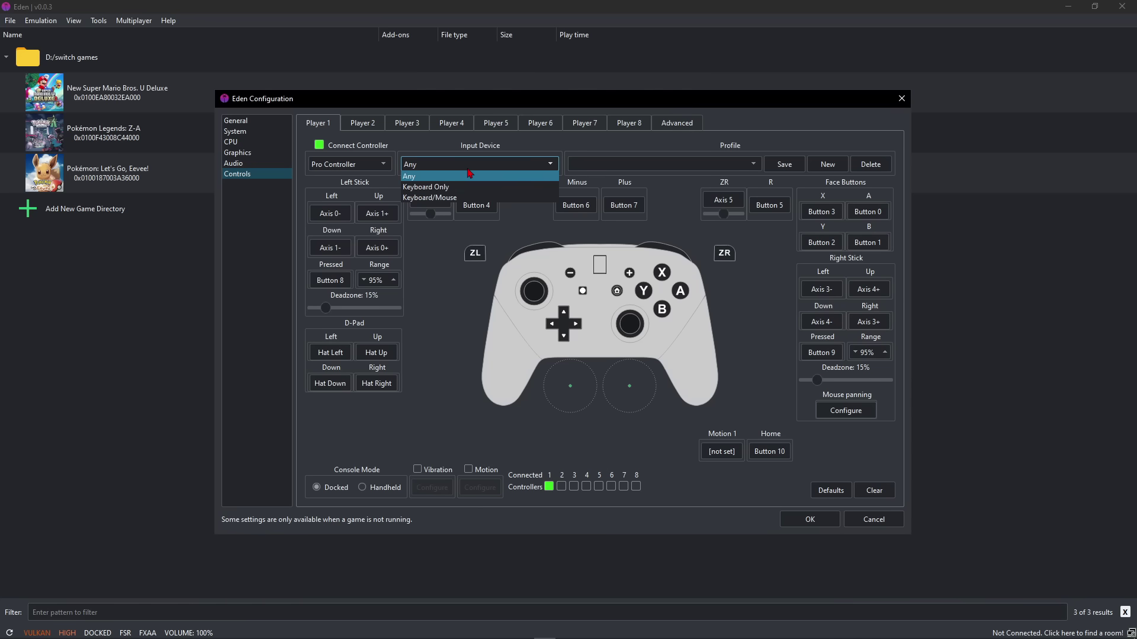
left_click(425, 188)
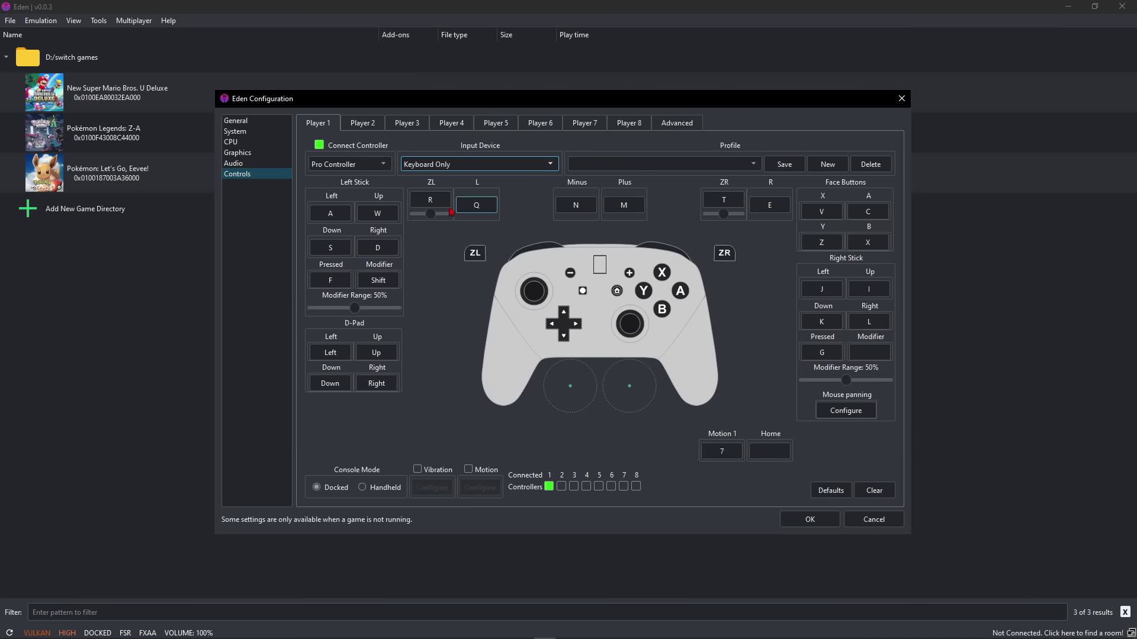
left_click(335, 223)
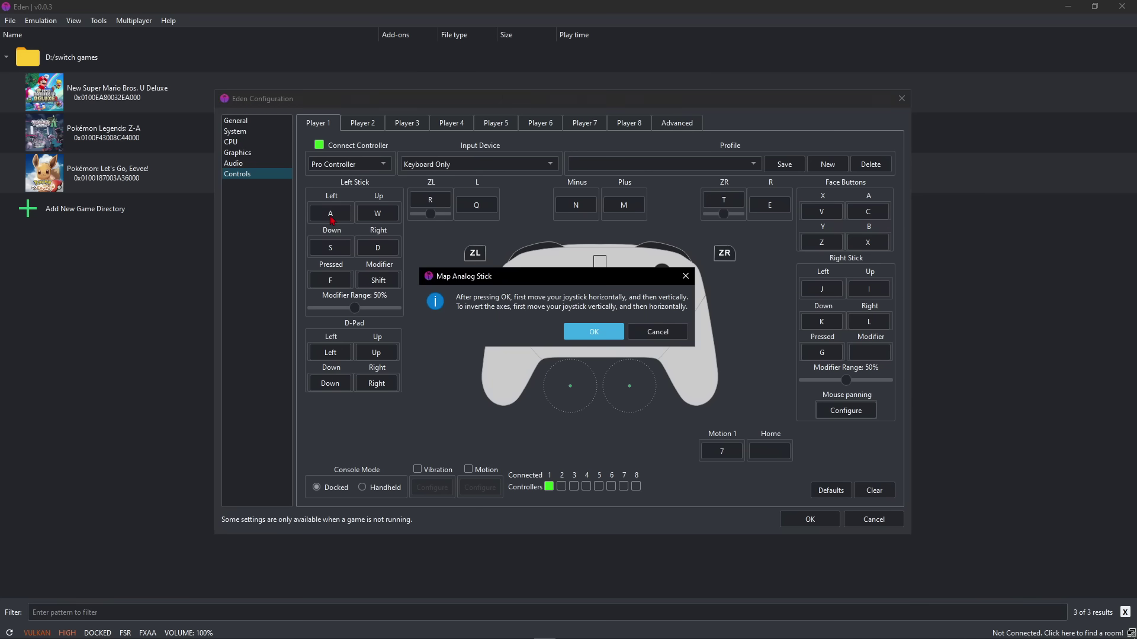
left_click(587, 333)
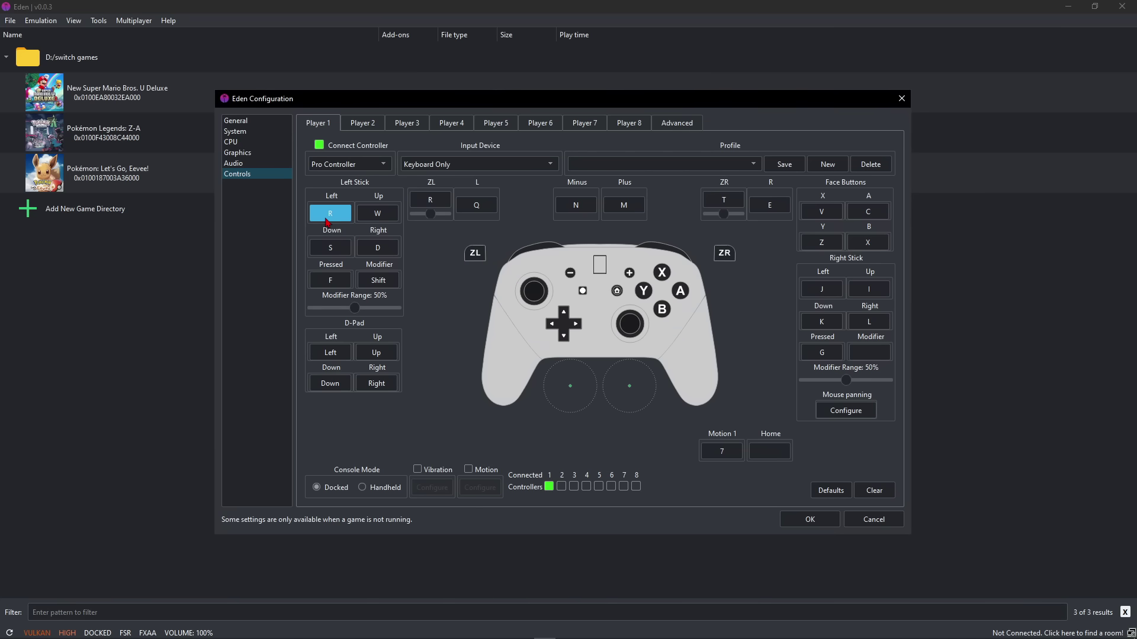
key("e")
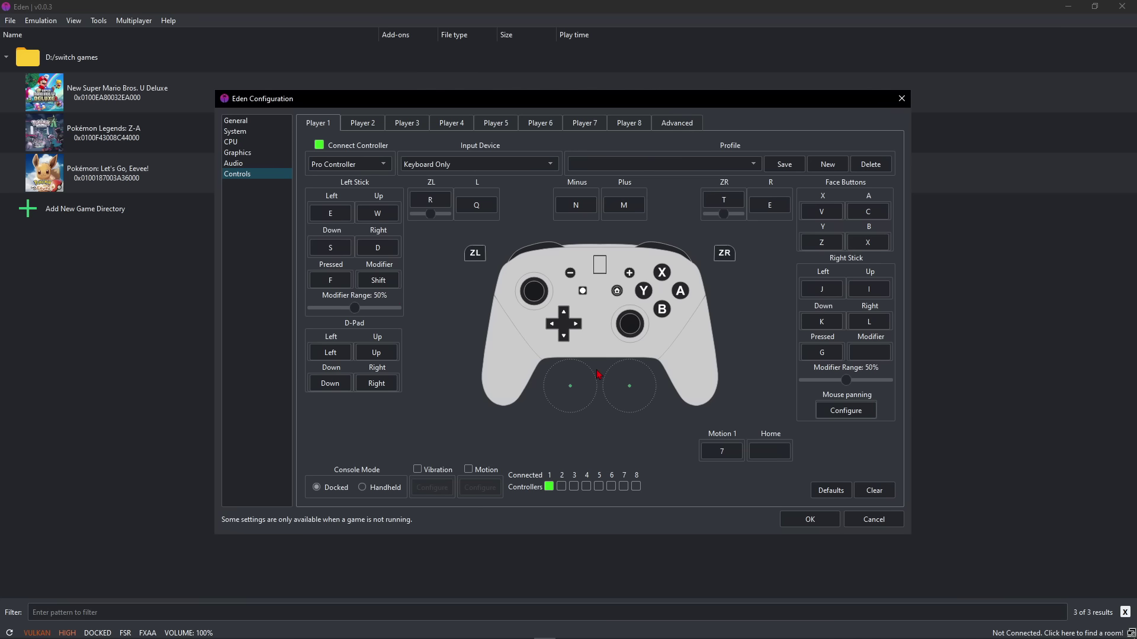
Step: Set Player 1's input device to Xbox One Controller 0 and toggle the vibration option on and back off
left_click(431, 168)
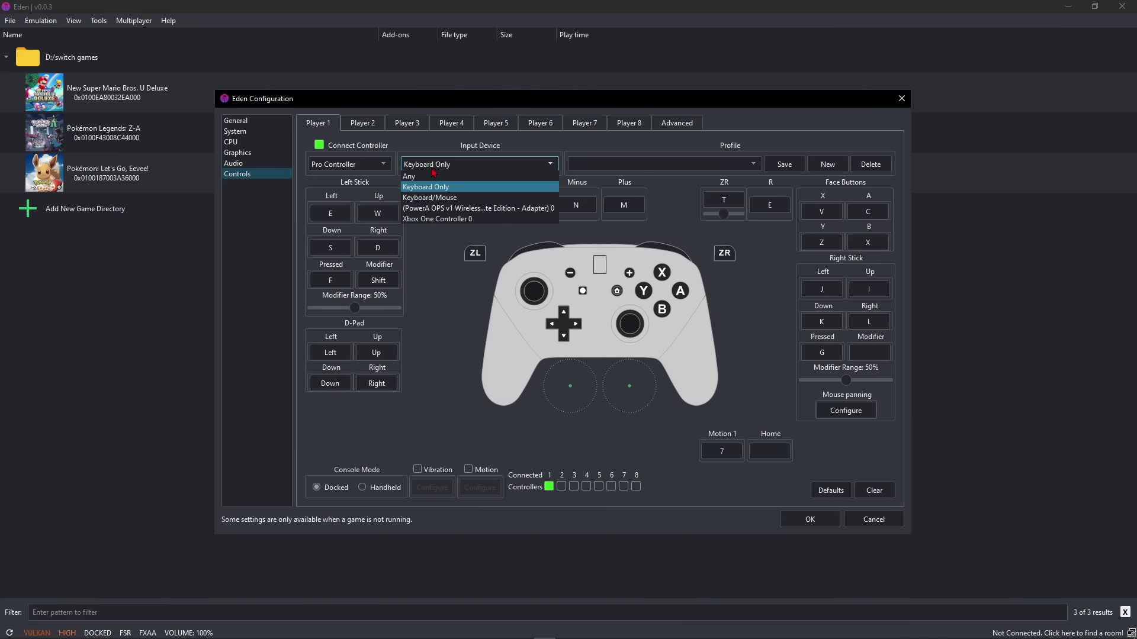
left_click(441, 220)
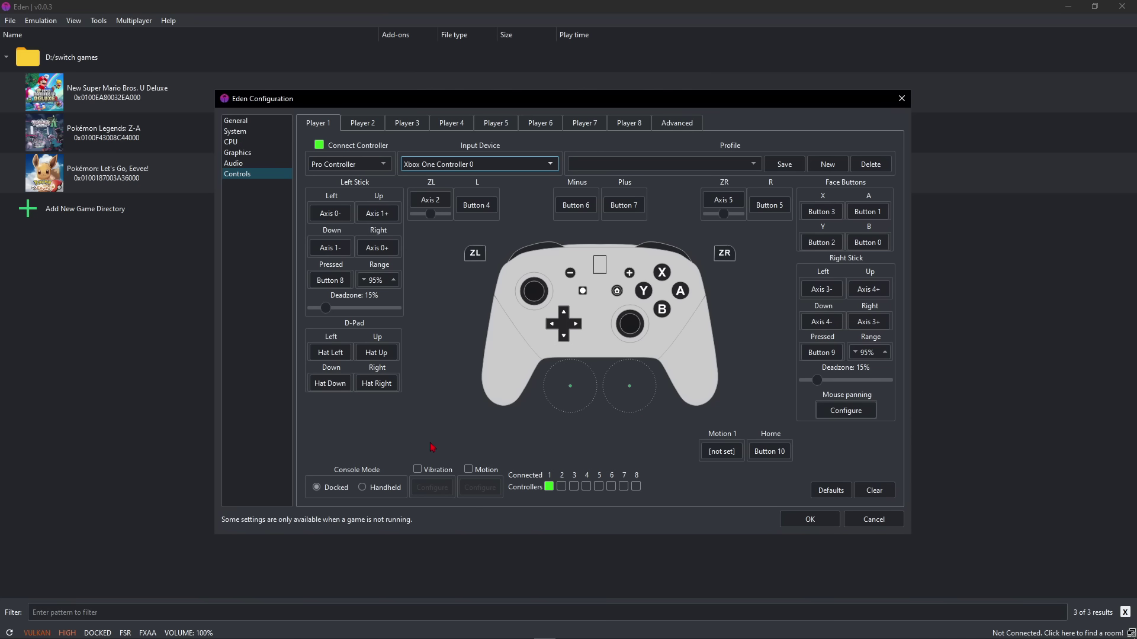
left_click(417, 470)
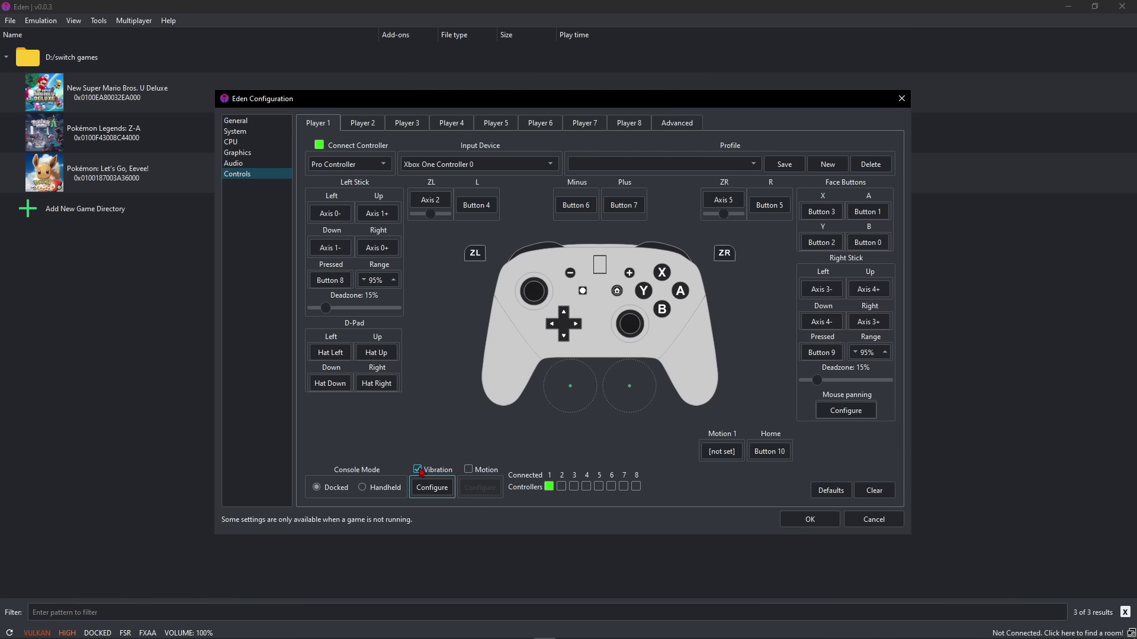
left_click(417, 470)
Step: Try the Handheld console mode, keep Docked, and save the configuration
left_click(361, 488)
left_click(328, 490)
left_click(370, 494)
left_click(332, 491)
left_click(392, 495)
key("Return")
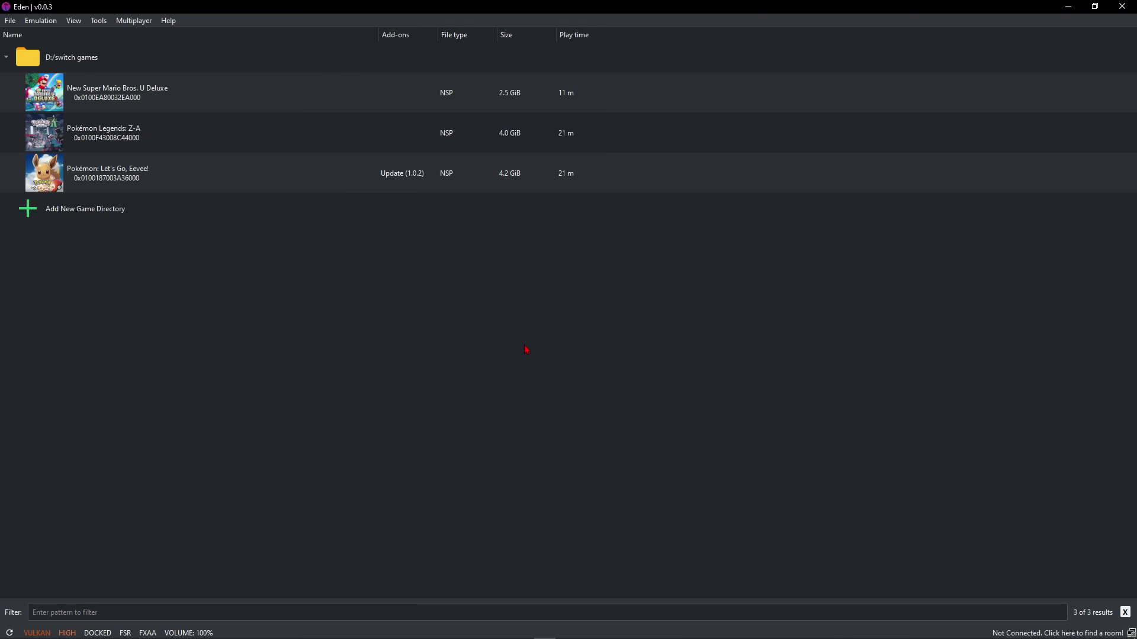
Step: Launch Pokémon Legends: Z-A from the game list
double_click(135, 141)
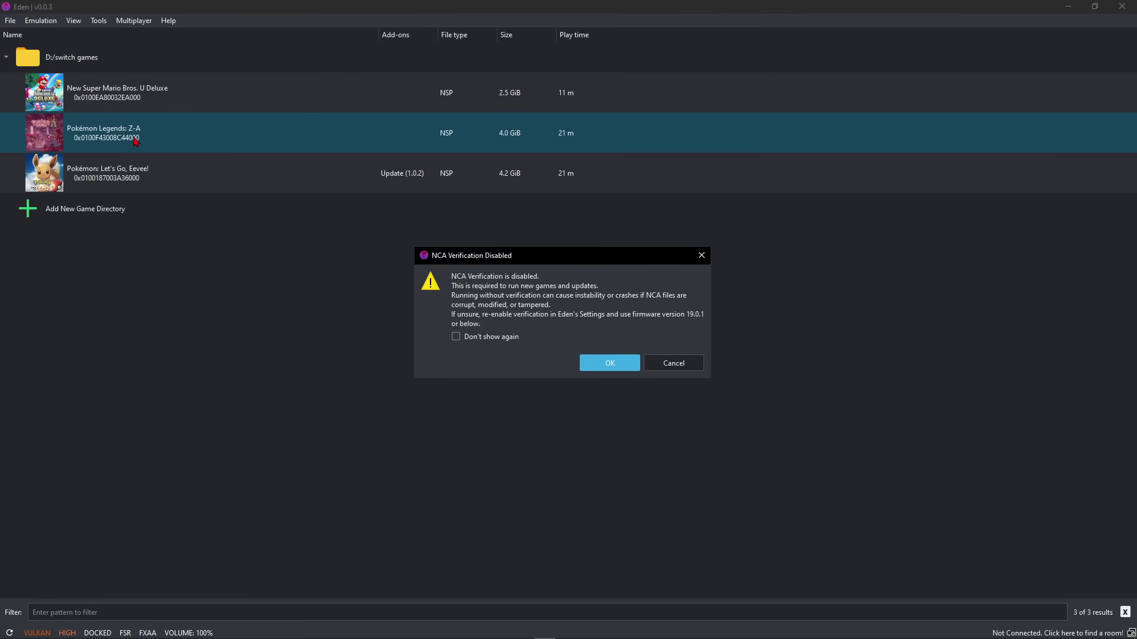